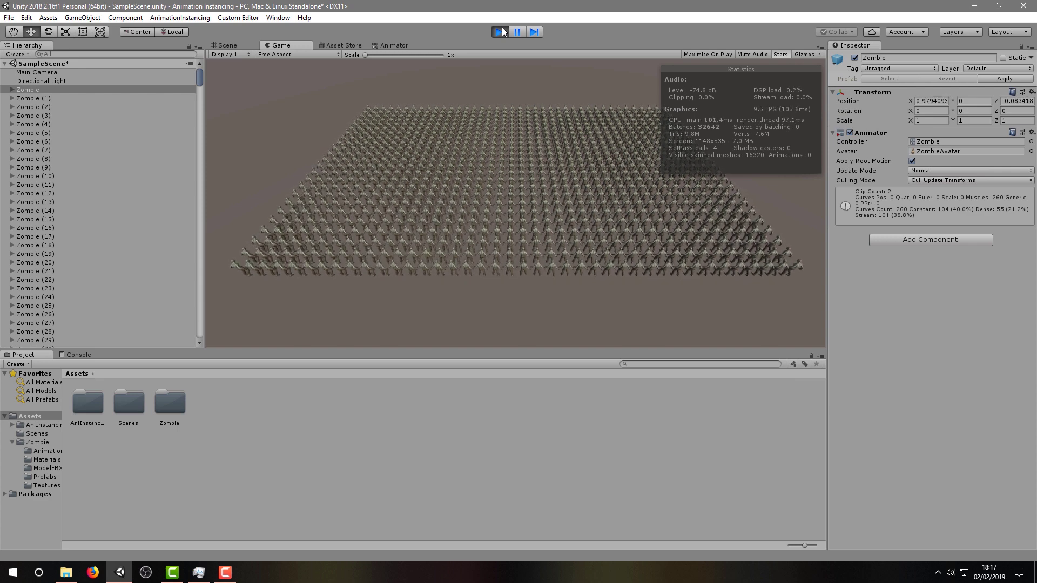
- Stop the running scene and create an empty game object named Zombies
{"action": "left_click", "coordinate": [500, 31]}
{"action": "left_click", "coordinate": [17, 54]}
{"action": "left_click", "coordinate": [22, 65]}
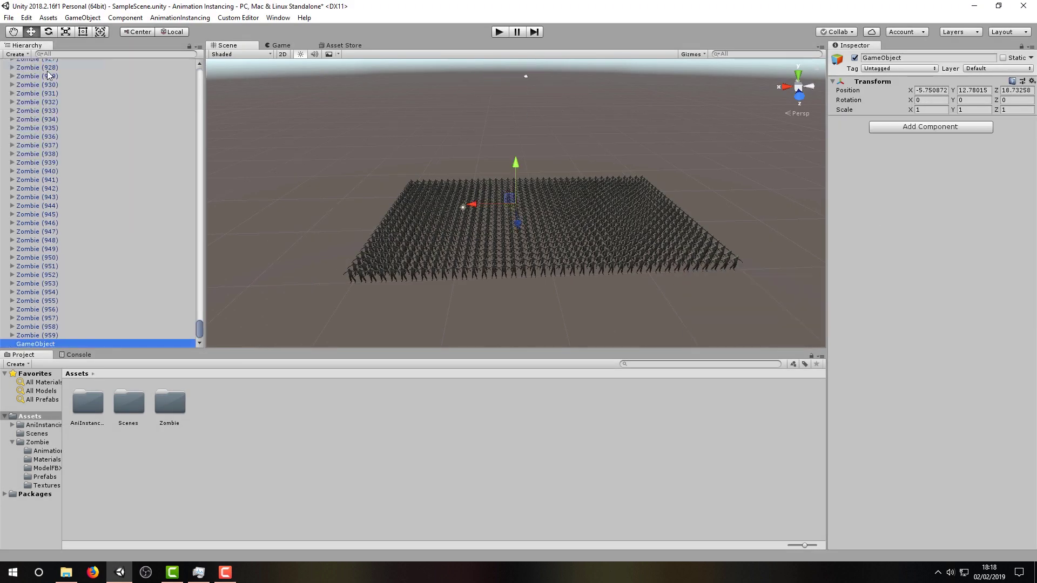
{"action": "type", "text": "Zombies"}
{"action": "key", "text": "Return"}
- Make all the numbered zombie copies, Zombie (1) through Zombie (959), children of the Zombies object
{"action": "left_click", "coordinate": [193, 334]}
{"action": "left_click_drag", "start_coordinate": [199, 328], "coordinate": [199, 68]}
{"action": "left_click", "coordinate": [92, 84], "text": "shift"}
{"action": "left_click_drag", "start_coordinate": [201, 103], "coordinate": [43, 345]}
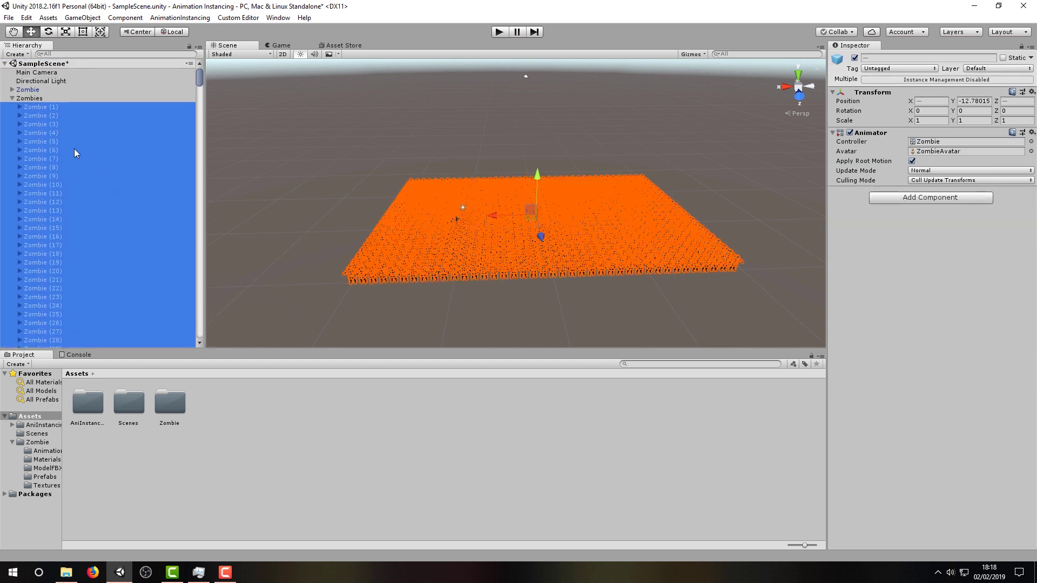
- Deactivate the Zombies parent object and collapse its list of children
{"action": "left_click", "coordinate": [42, 99]}
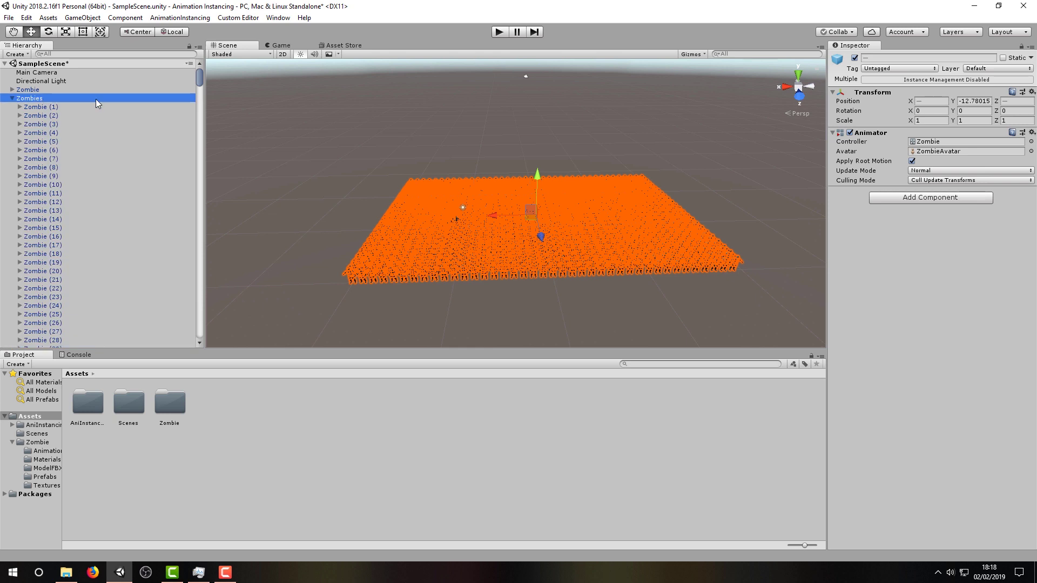
{"action": "left_click", "coordinate": [855, 58]}
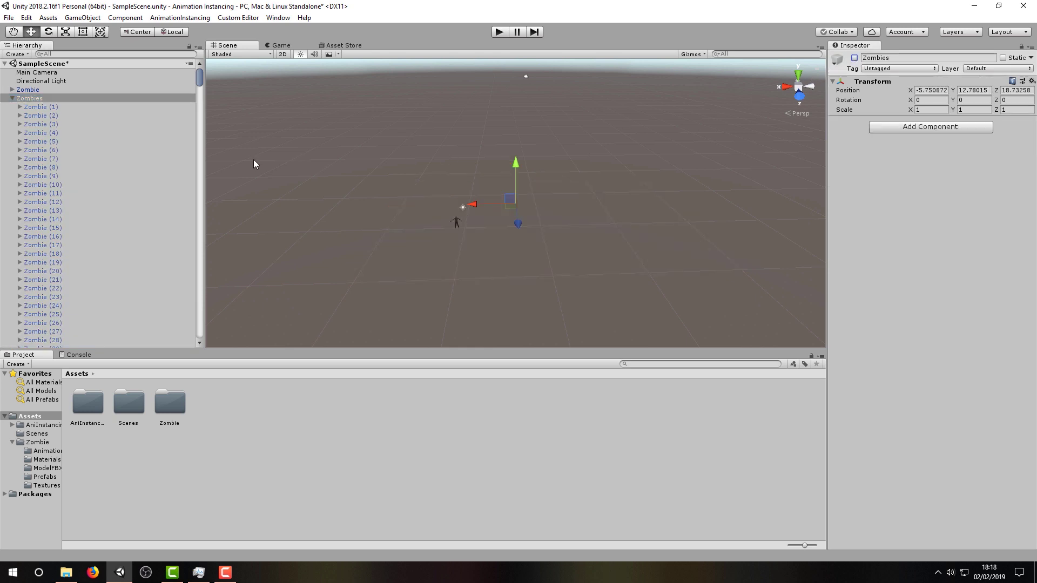
{"action": "left_click", "coordinate": [13, 98]}
- Frame the single Zombie and change its material's shader, via the L Forearm part, to AnimationInstancing/Bumped SpecularInstancing
{"action": "left_click", "coordinate": [29, 90]}
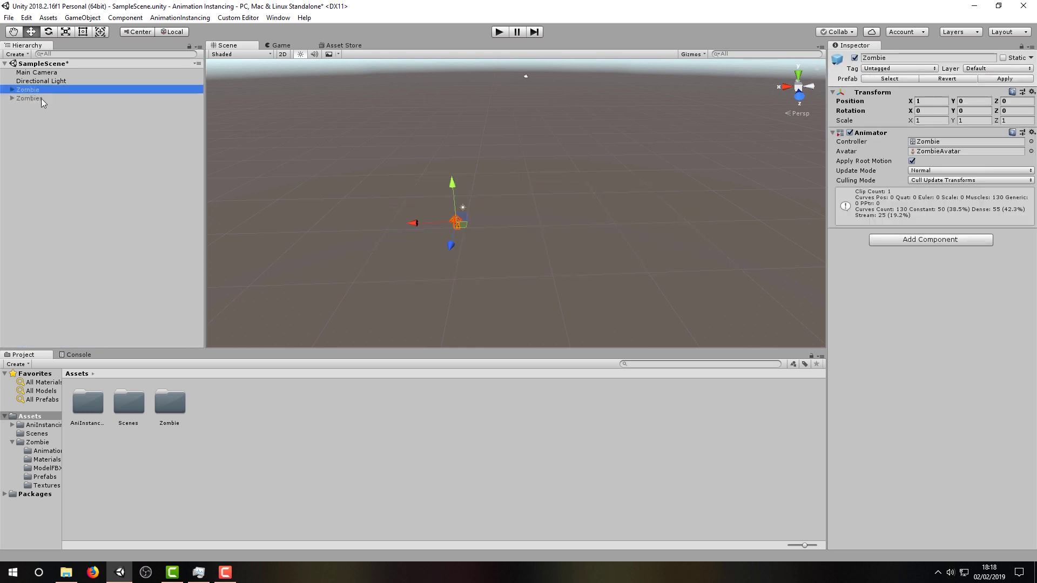
{"action": "key", "text": "f"}
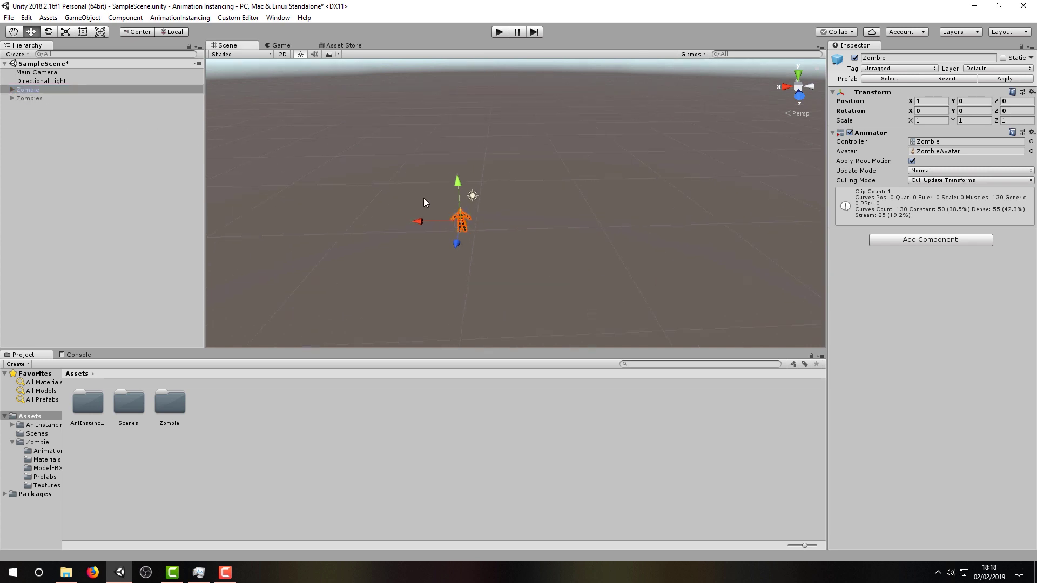
{"action": "left_click", "coordinate": [139, 155]}
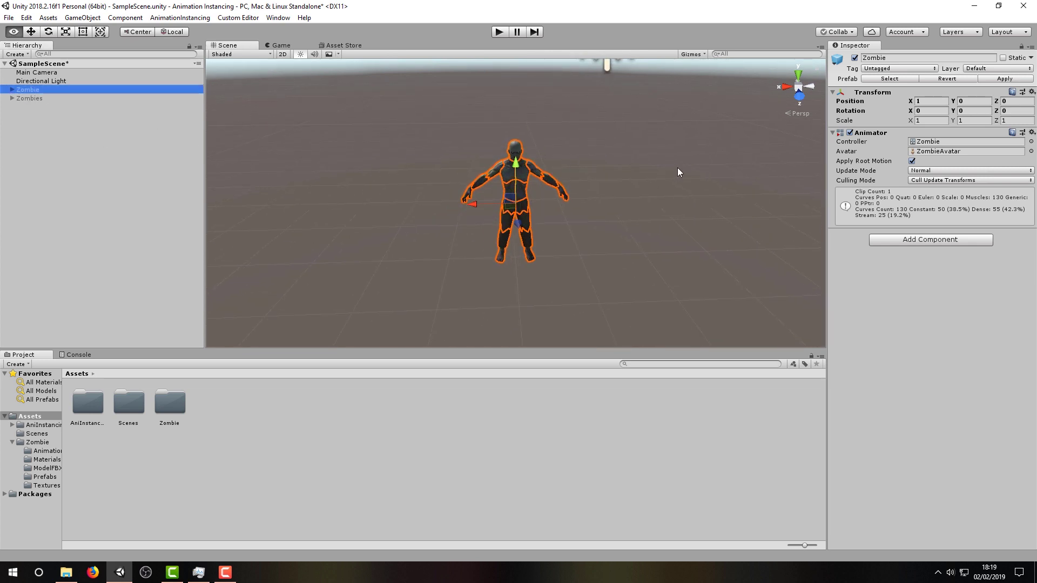
{"action": "left_click", "coordinate": [12, 89]}
{"action": "left_click", "coordinate": [33, 106]}
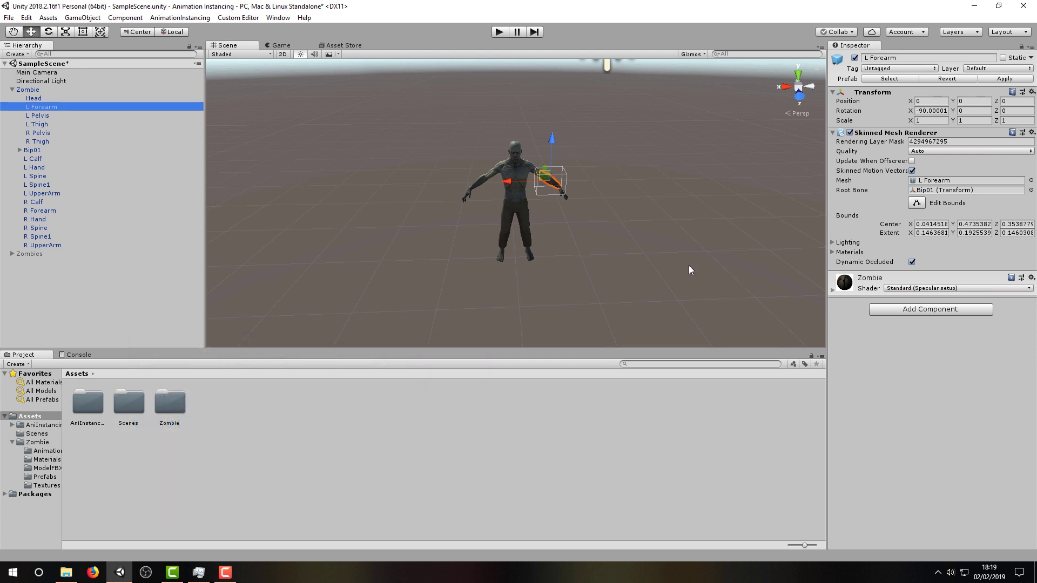
{"action": "left_click", "coordinate": [901, 289]}
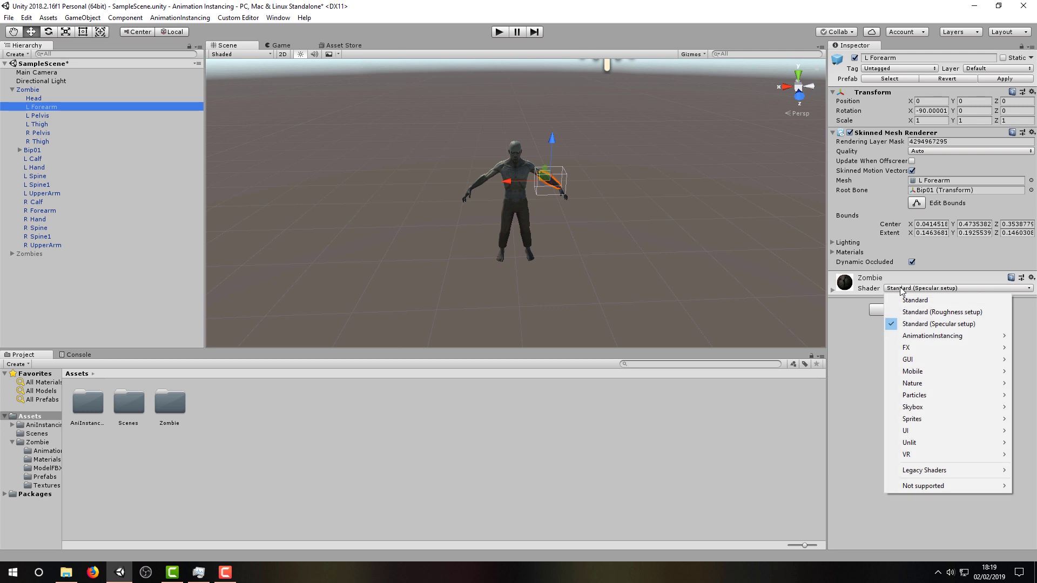
{"action": "mouse_move", "coordinate": [932, 336]}
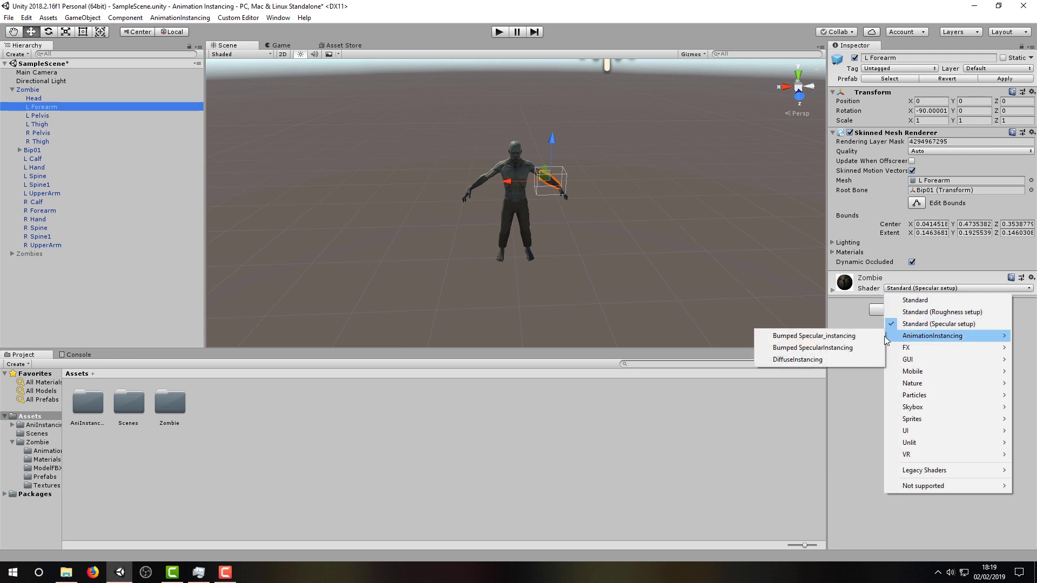
{"action": "left_click", "coordinate": [836, 349]}
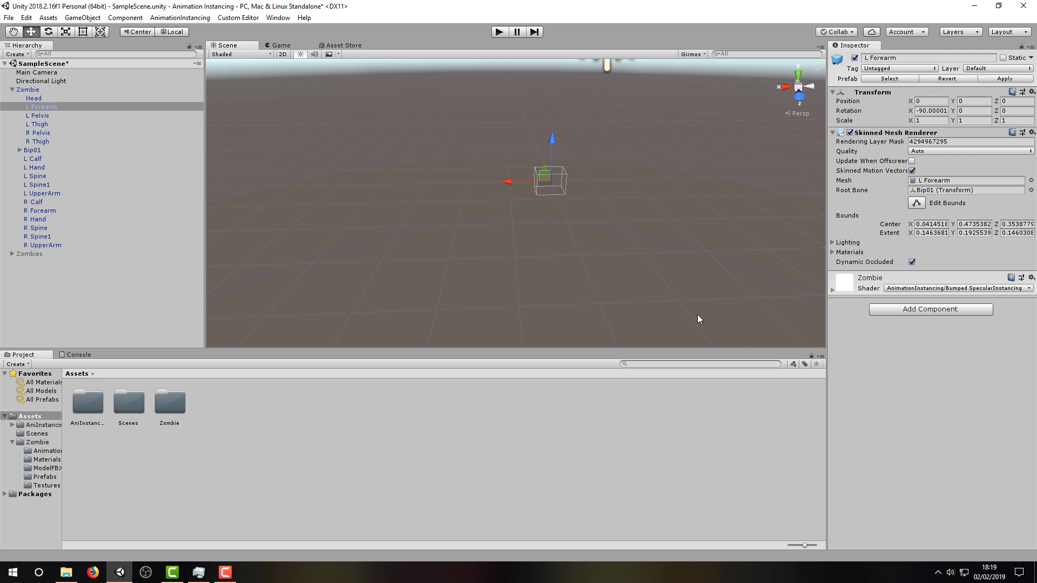
- Add the AnimationInstancingMgr script component to the Directional Light
{"action": "left_click", "coordinate": [36, 90]}
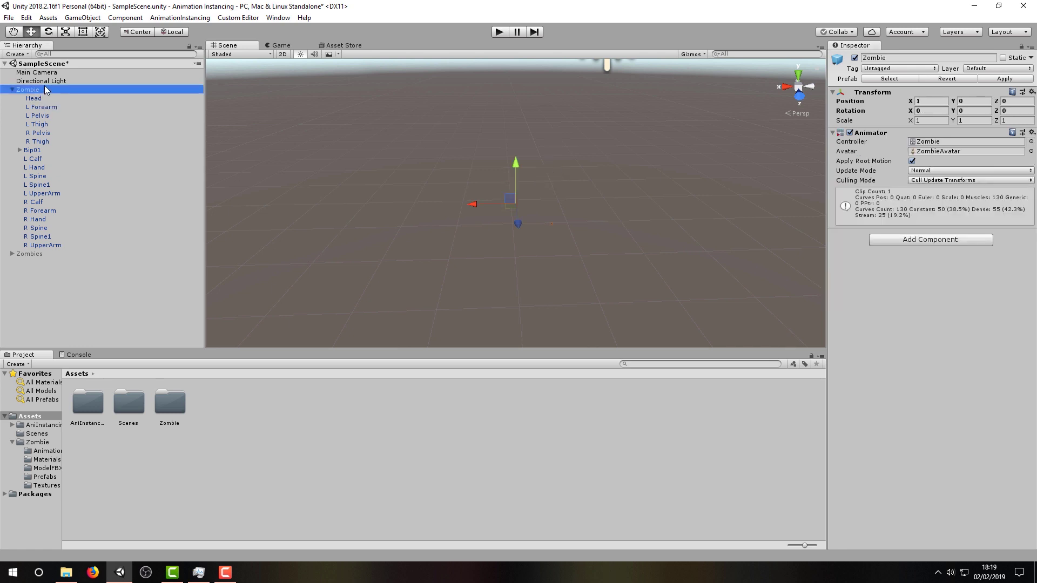
{"action": "left_click", "coordinate": [44, 82]}
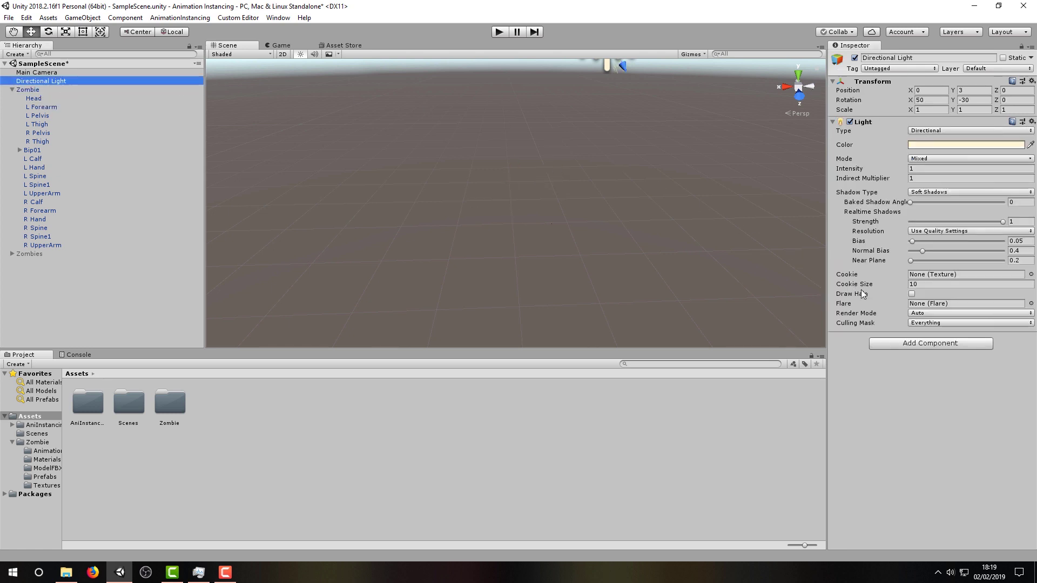
{"action": "left_click", "coordinate": [892, 343]}
{"action": "type", "text": "Anima"}
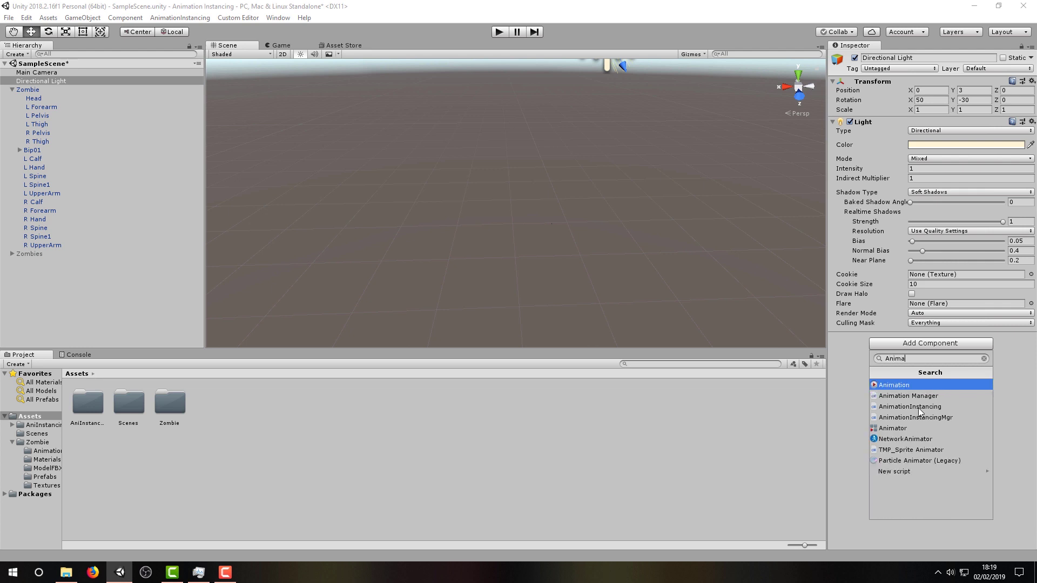
{"action": "type", "text": "tionInstanc"}
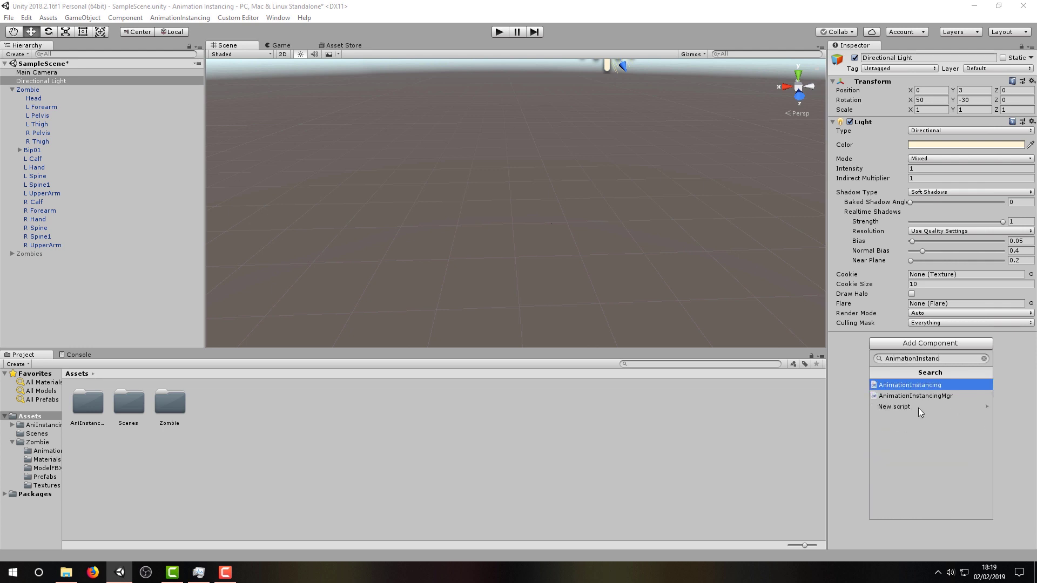
{"action": "type", "text": "ing"}
{"action": "left_click", "coordinate": [918, 397]}
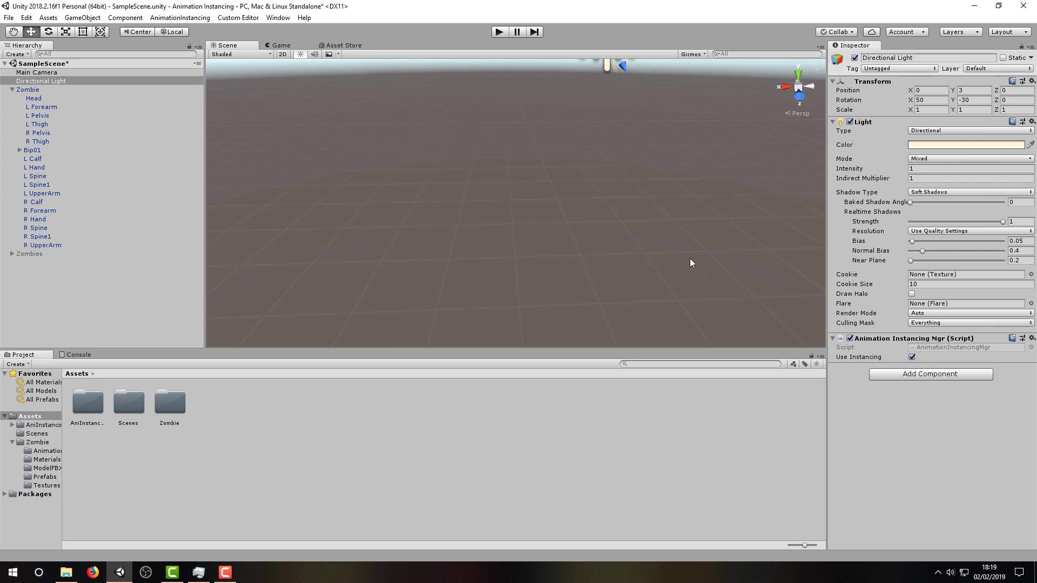
- Add the AnimationInstancing script component to the Zombie object and apply the change to its prefab
{"action": "left_click", "coordinate": [138, 89]}
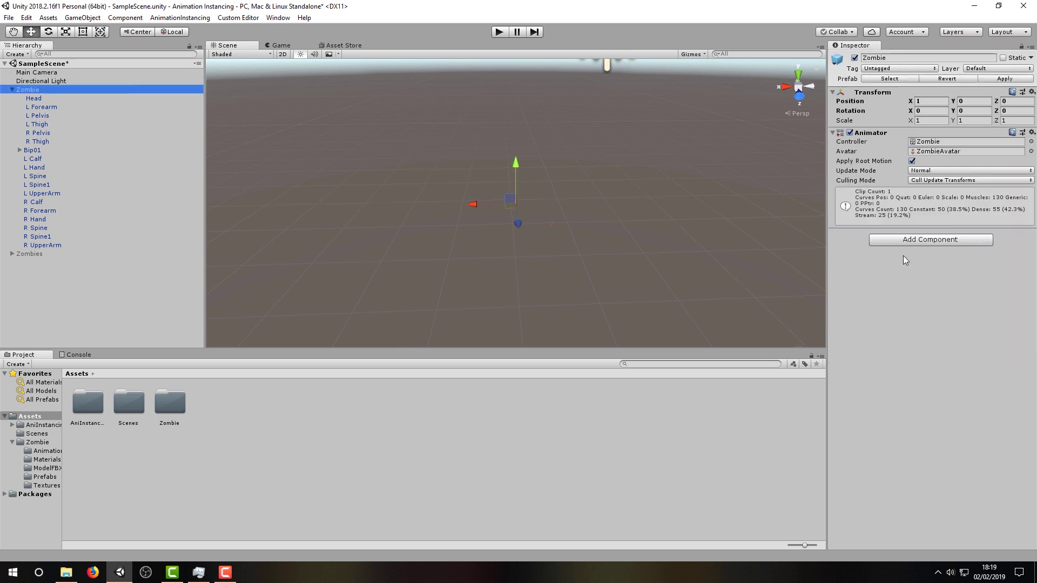
{"action": "left_click", "coordinate": [928, 242]}
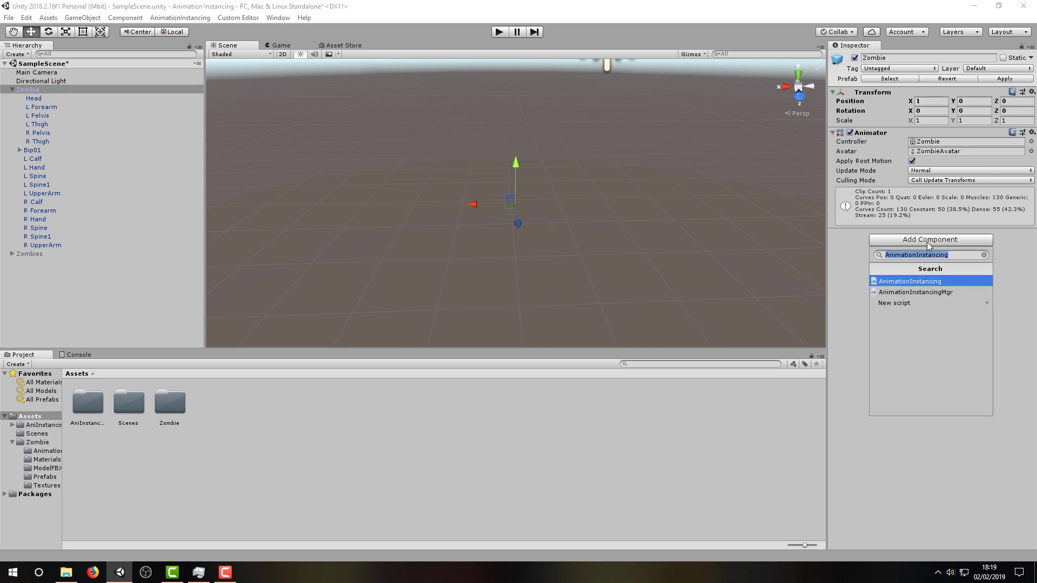
{"action": "left_click", "coordinate": [925, 282]}
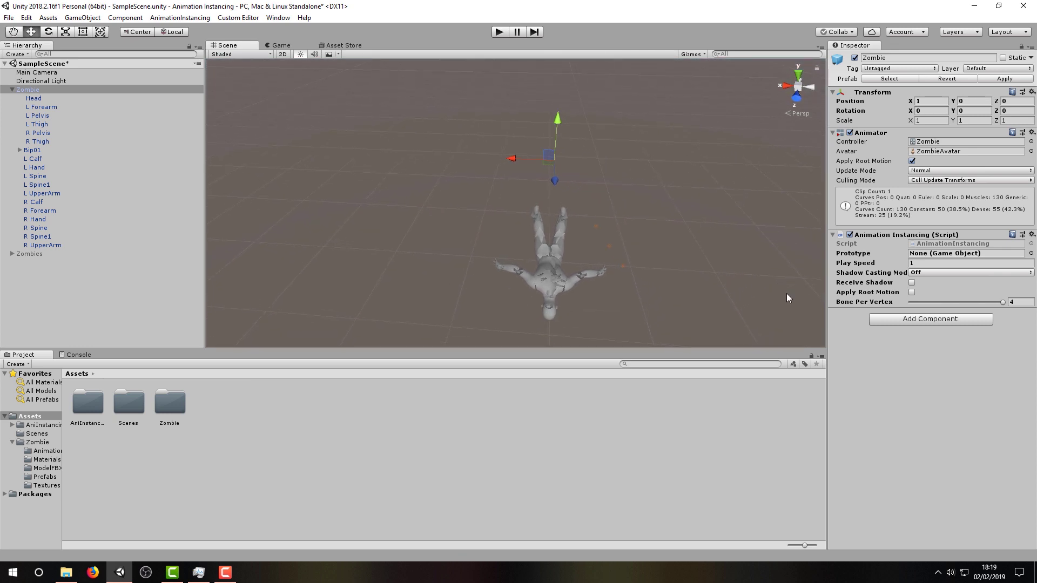
{"action": "left_click", "coordinate": [996, 79]}
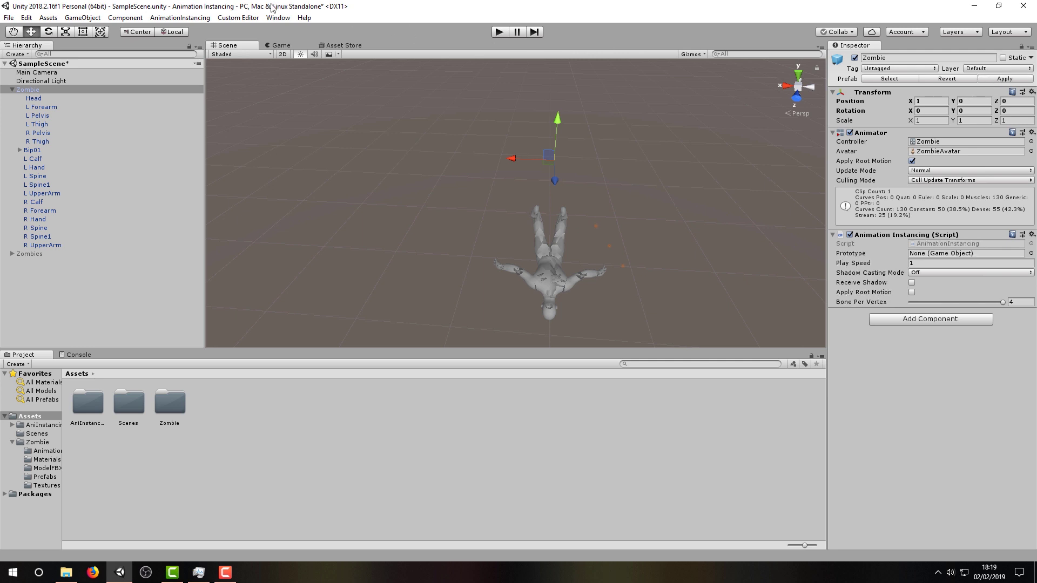
- Generate the Zombie's animation texture at 60 FPS with the walk_in_place clip using the Animation Generator, and close the generator
{"action": "left_click", "coordinate": [204, 19]}
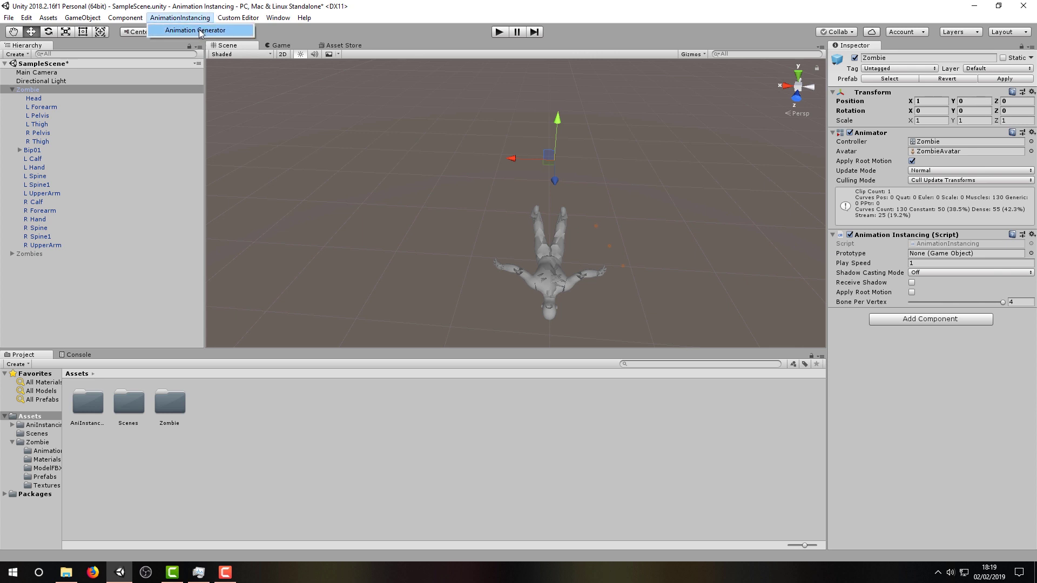
{"action": "left_click", "coordinate": [200, 31]}
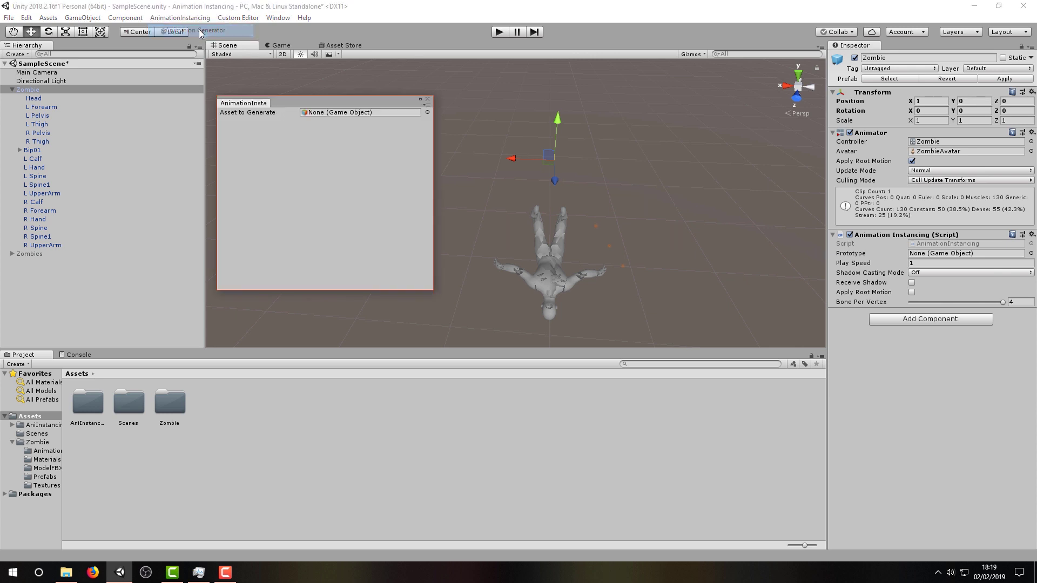
{"action": "left_click", "coordinate": [74, 89]}
{"action": "left_click_drag", "start_coordinate": [74, 89], "coordinate": [321, 114]}
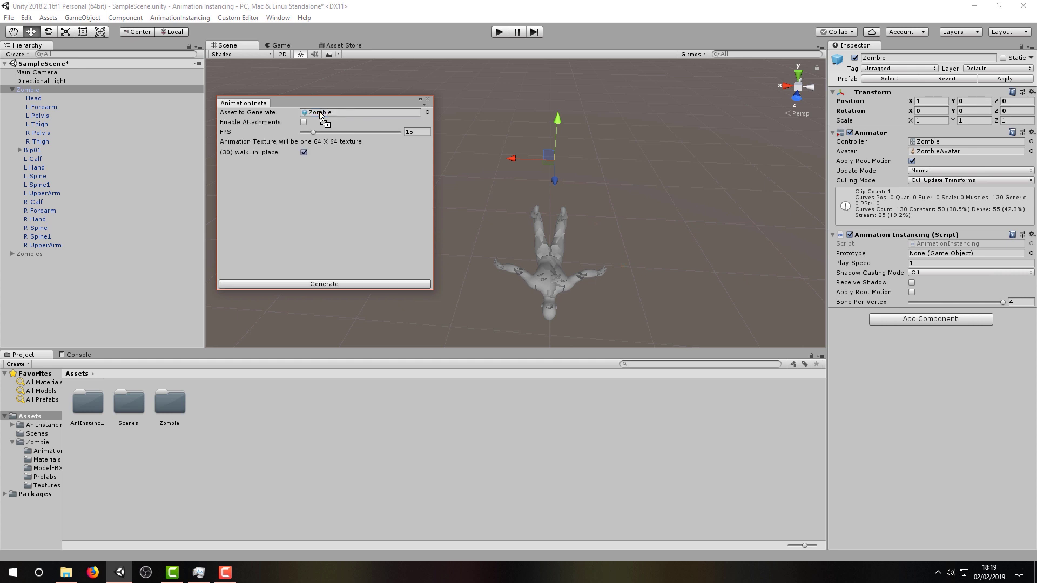
{"action": "left_click", "coordinate": [418, 132]}
{"action": "type", "text": "60"}
{"action": "left_click", "coordinate": [335, 288]}
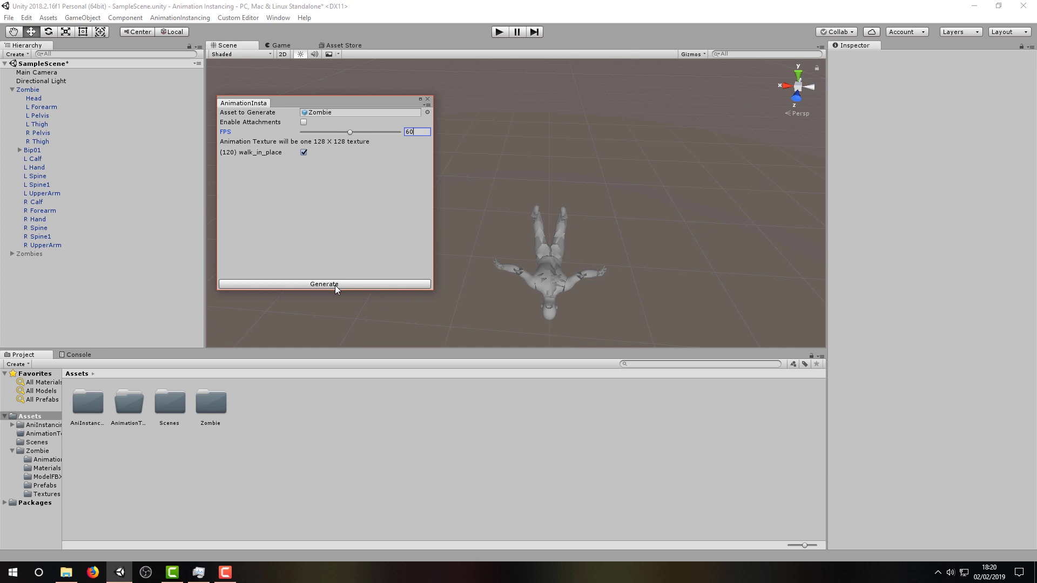
{"action": "left_click", "coordinate": [428, 100]}
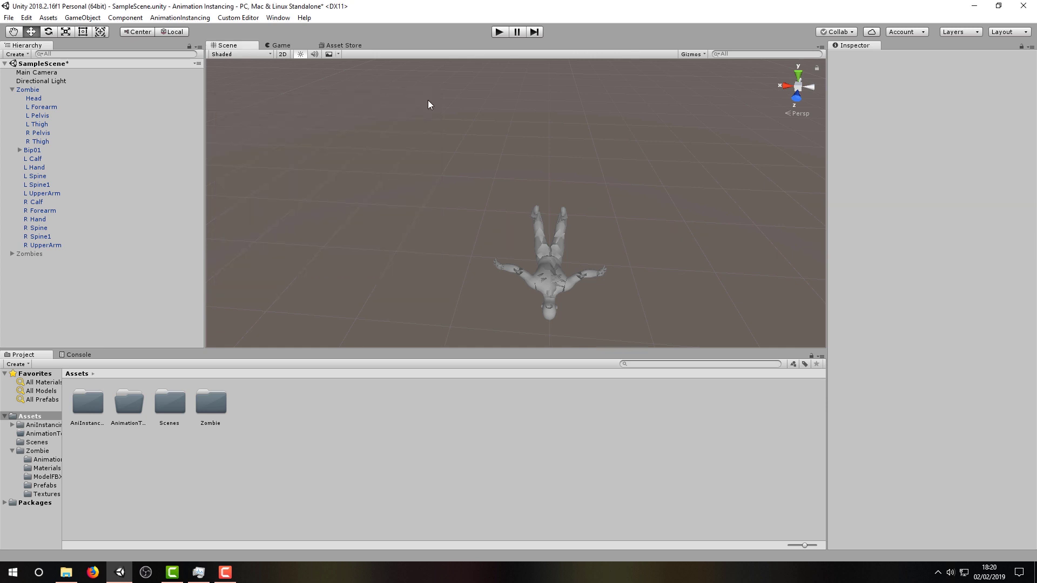
- Open the AnimationTexture folder, refresh the assets and select the generated Zombie file
{"action": "double_click", "coordinate": [137, 404]}
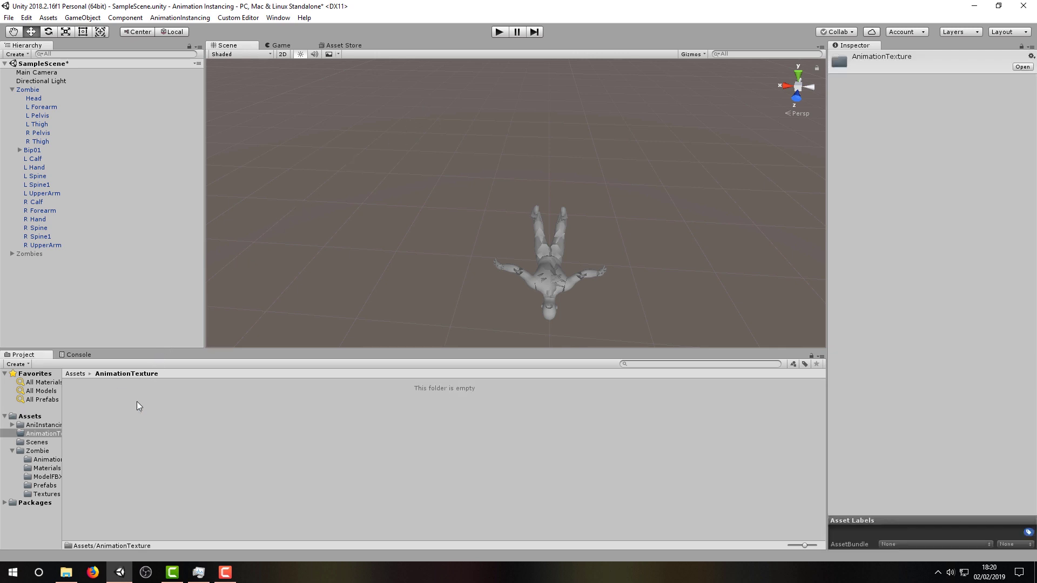
{"action": "right_click", "coordinate": [138, 402]}
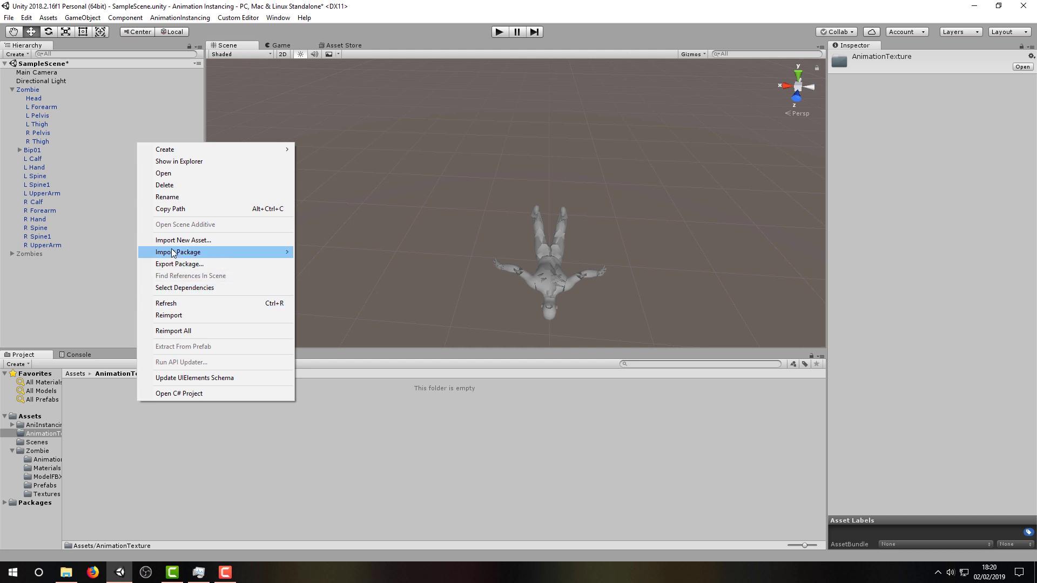
{"action": "left_click", "coordinate": [177, 306]}
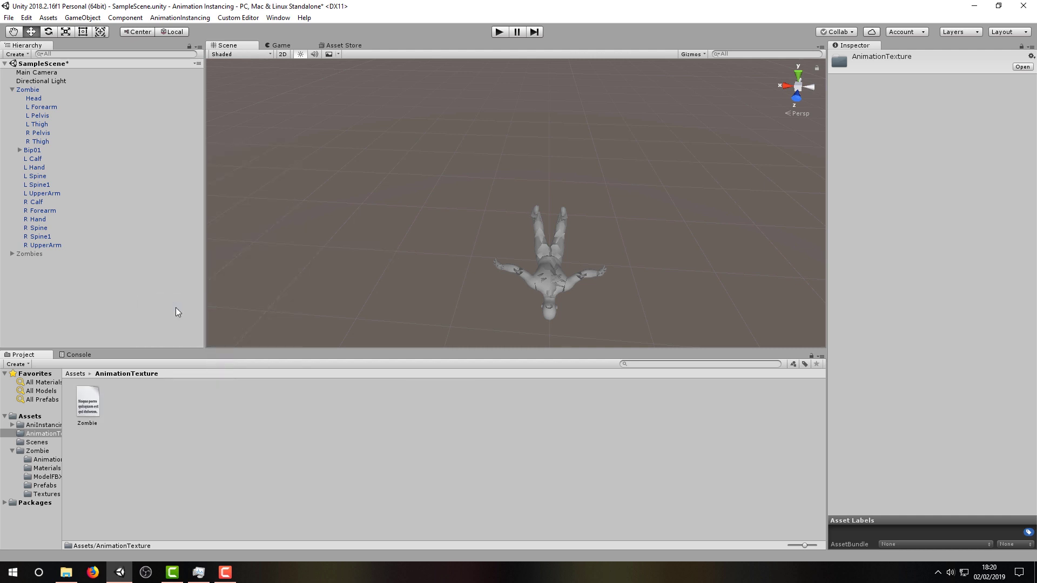
{"action": "left_click", "coordinate": [91, 405]}
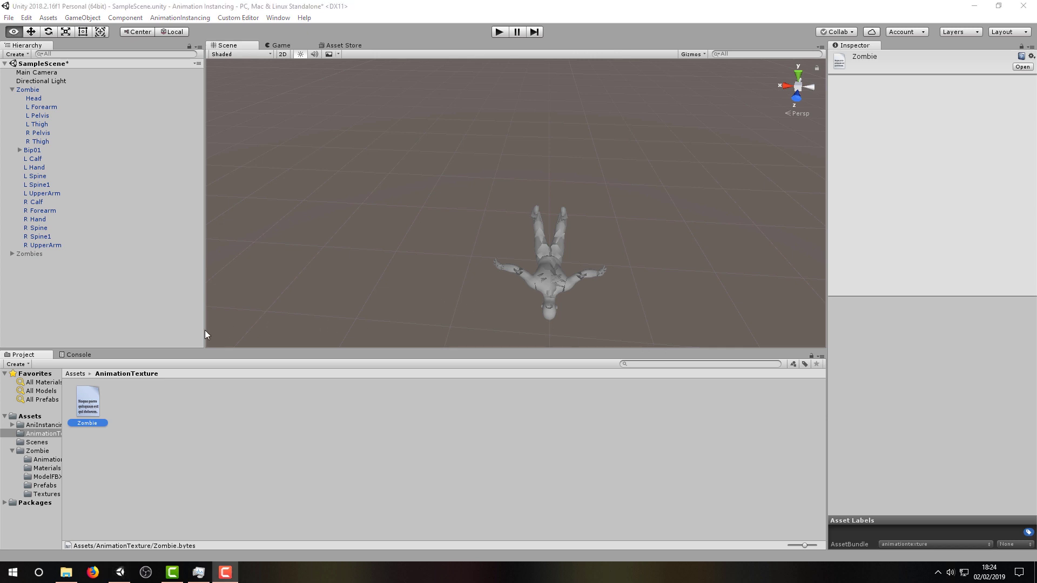
- Return to the Assets folder, build the asset bundle and check the console messages
{"action": "left_click", "coordinate": [78, 374]}
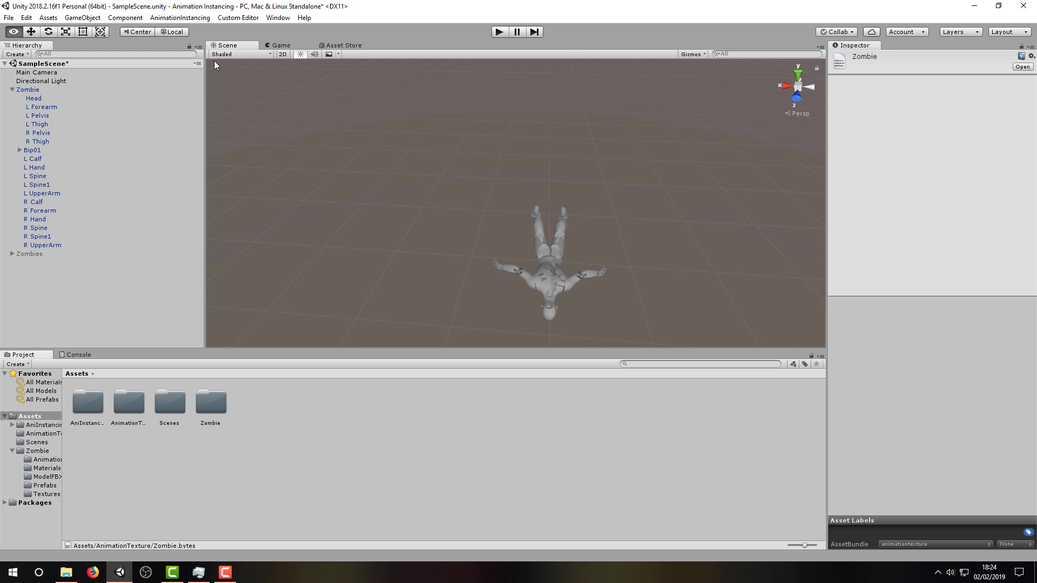
{"action": "left_click", "coordinate": [240, 20]}
{"action": "mouse_move", "coordinate": [270, 30]}
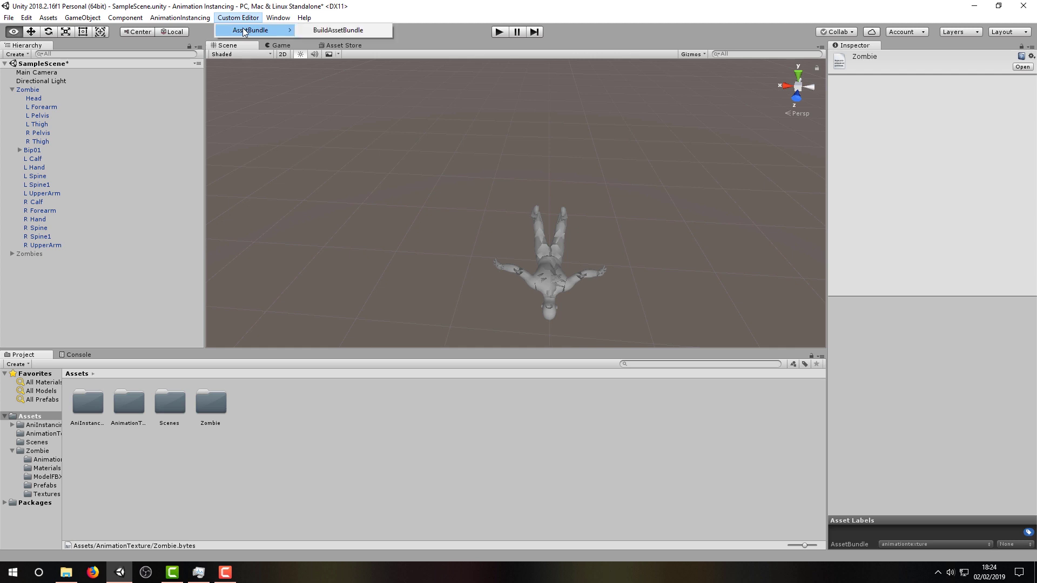
{"action": "left_click", "coordinate": [328, 30]}
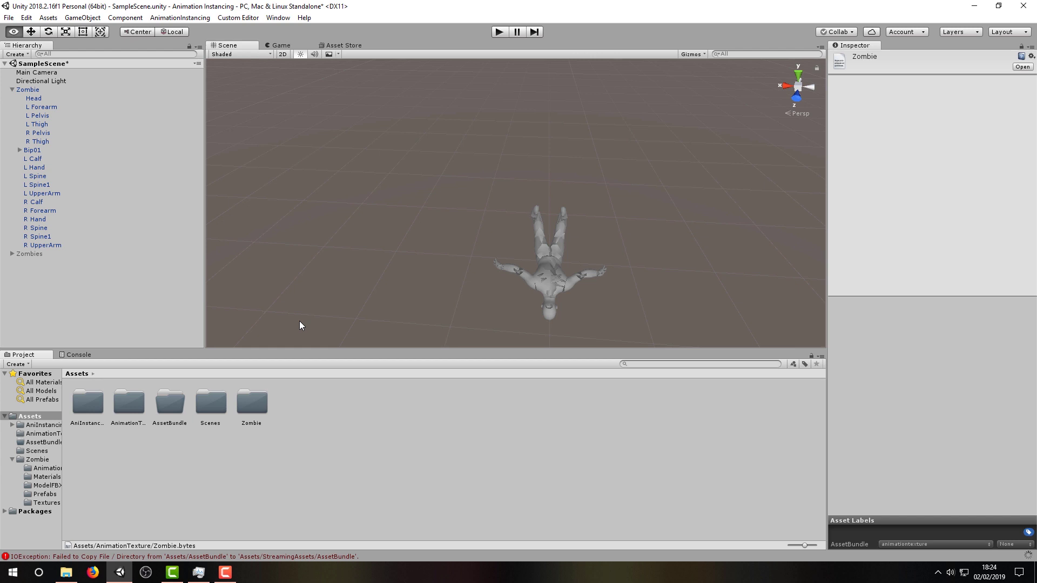
{"action": "left_click", "coordinate": [78, 354]}
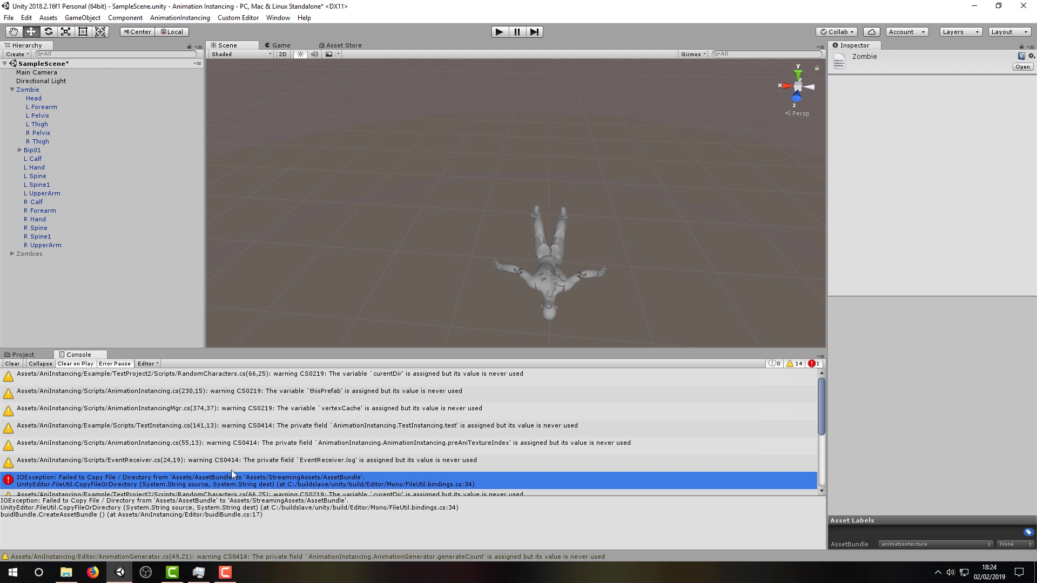
{"action": "left_click", "coordinate": [32, 356]}
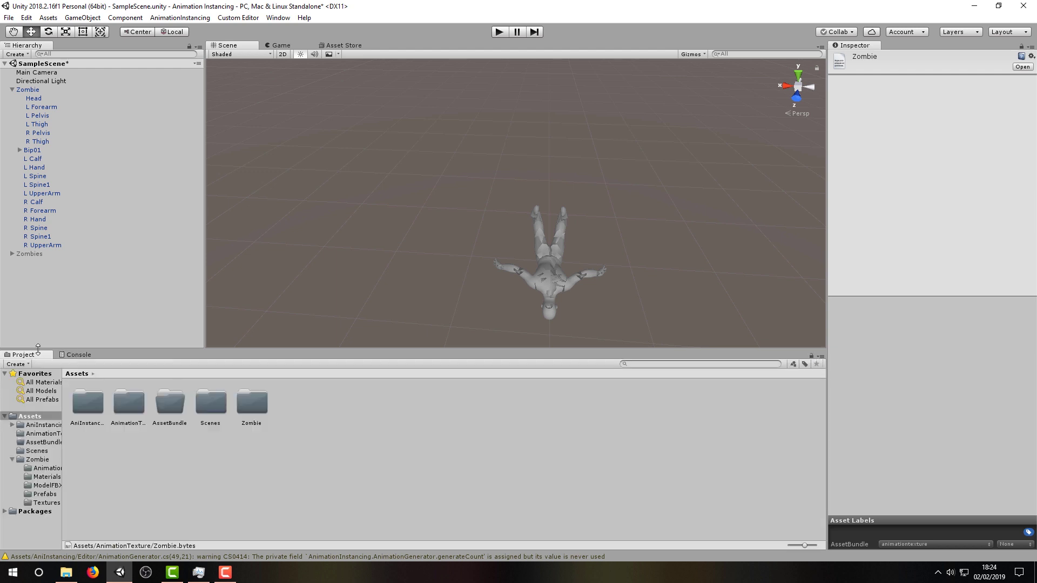
- Install version 1.7.0 of the Asset Bundle Browser package and close the Package Manager
{"action": "left_click", "coordinate": [278, 18]}
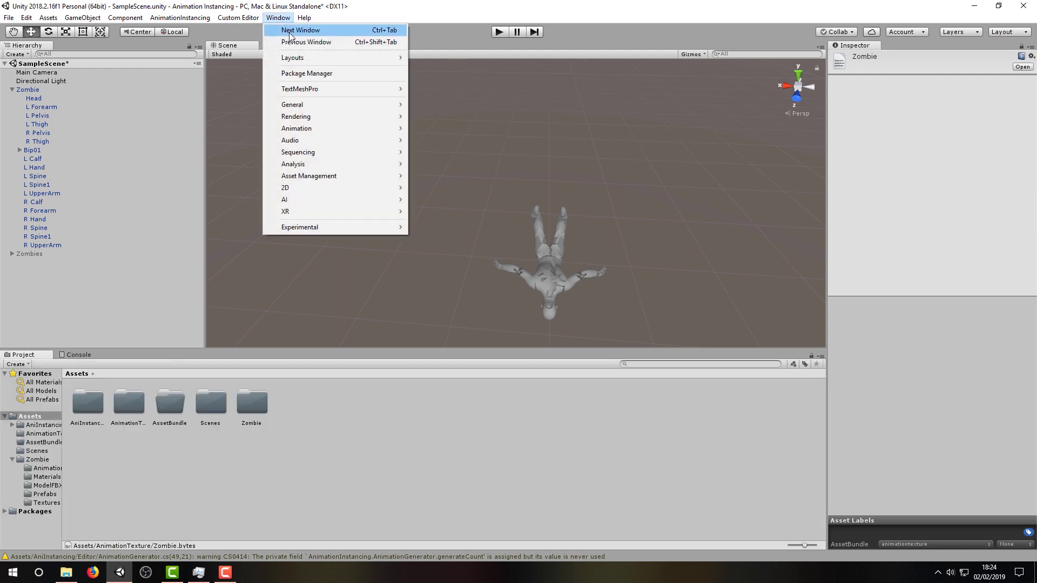
{"action": "left_click", "coordinate": [303, 72]}
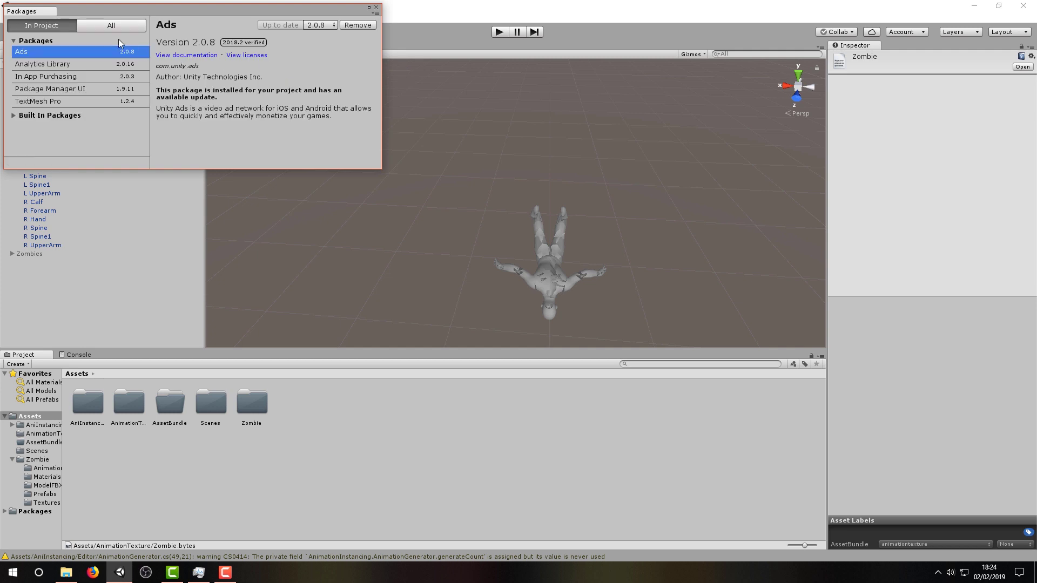
{"action": "left_click", "coordinate": [99, 27]}
{"action": "scroll", "coordinate": [81, 97], "scroll_direction": "down", "scroll_amount": 4}
{"action": "scroll", "coordinate": [74, 113], "scroll_direction": "down", "scroll_amount": 1}
{"action": "left_click", "coordinate": [67, 107]}
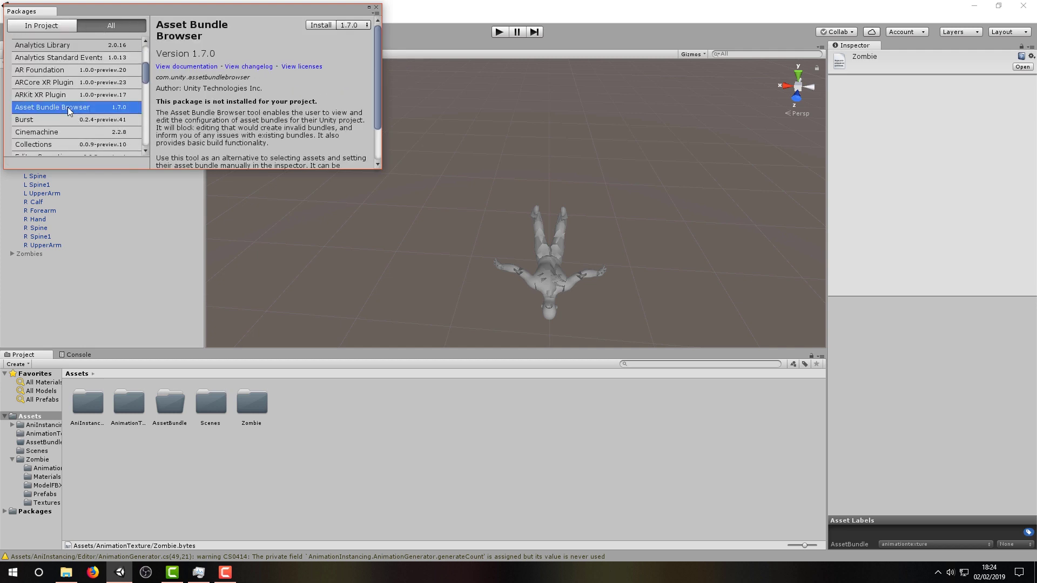
{"action": "left_click", "coordinate": [324, 27]}
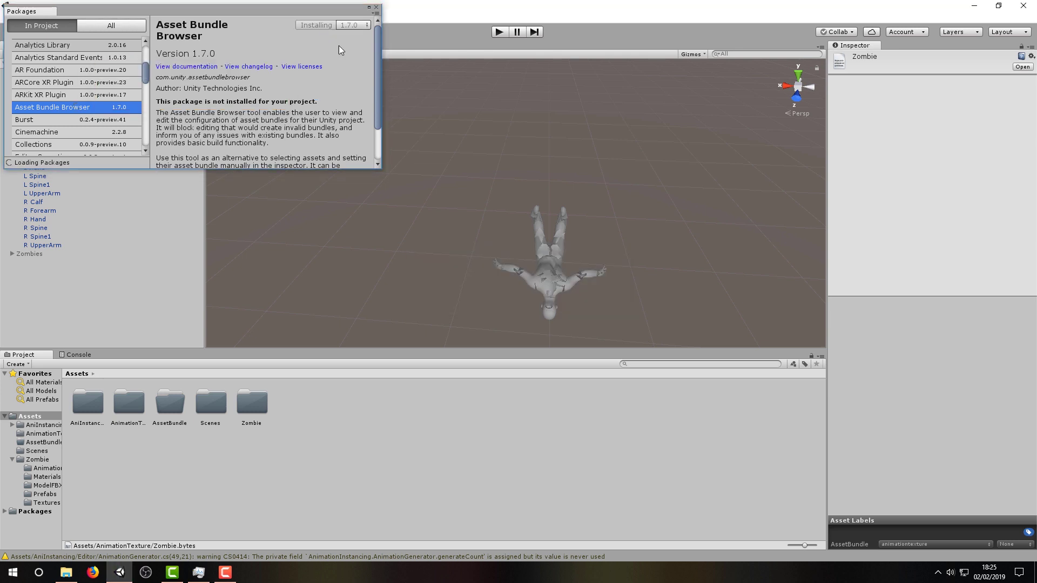
{"action": "left_click", "coordinate": [376, 8]}
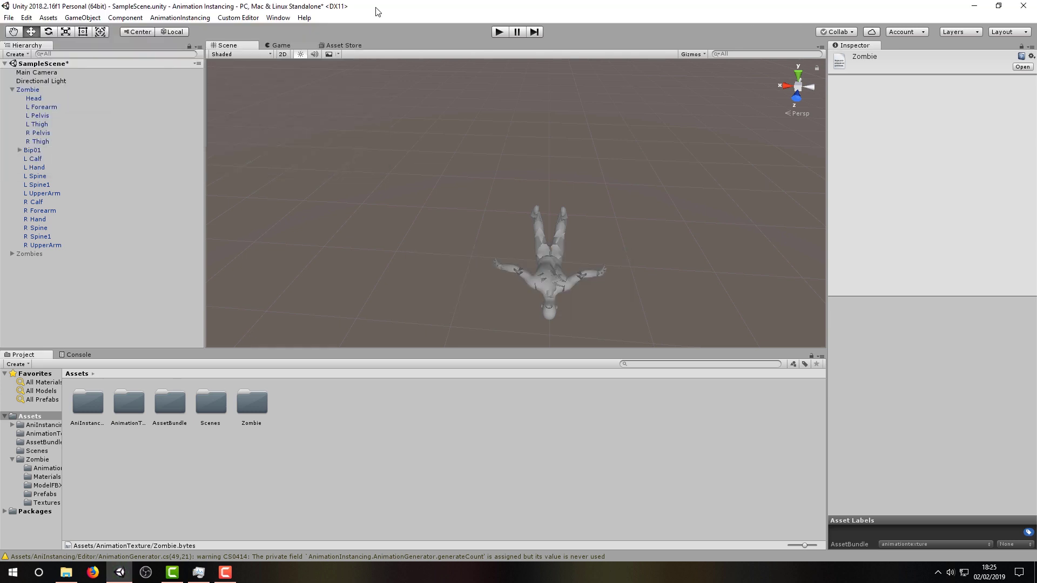
- Open the AssetBundles browser, dock it beside the Scene view and select the Zombie asset in the animationtexture bundle
{"action": "left_click", "coordinate": [279, 18]}
{"action": "left_click", "coordinate": [312, 104]}
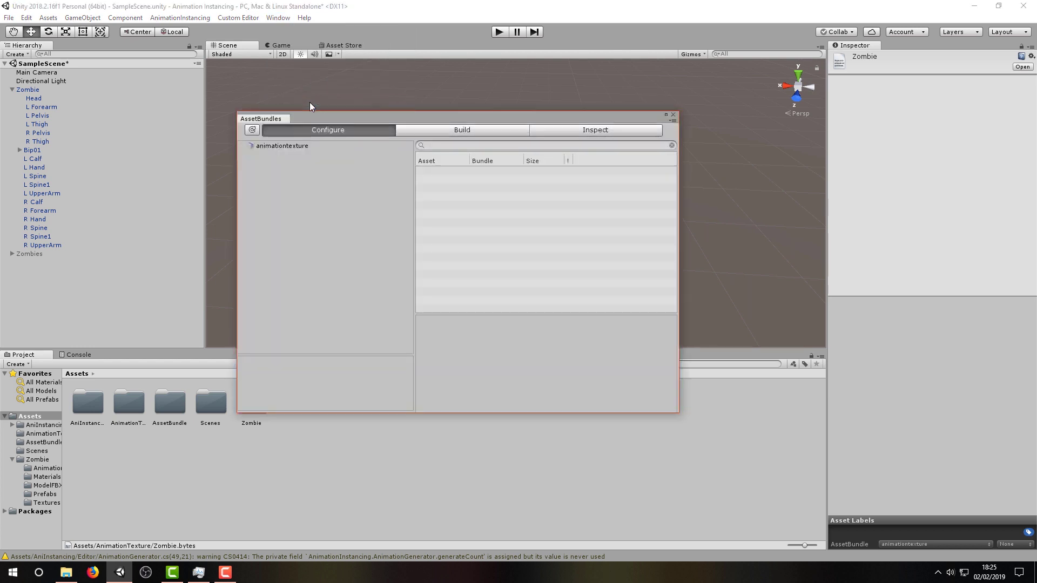
{"action": "left_click_drag", "start_coordinate": [260, 120], "coordinate": [269, 47]}
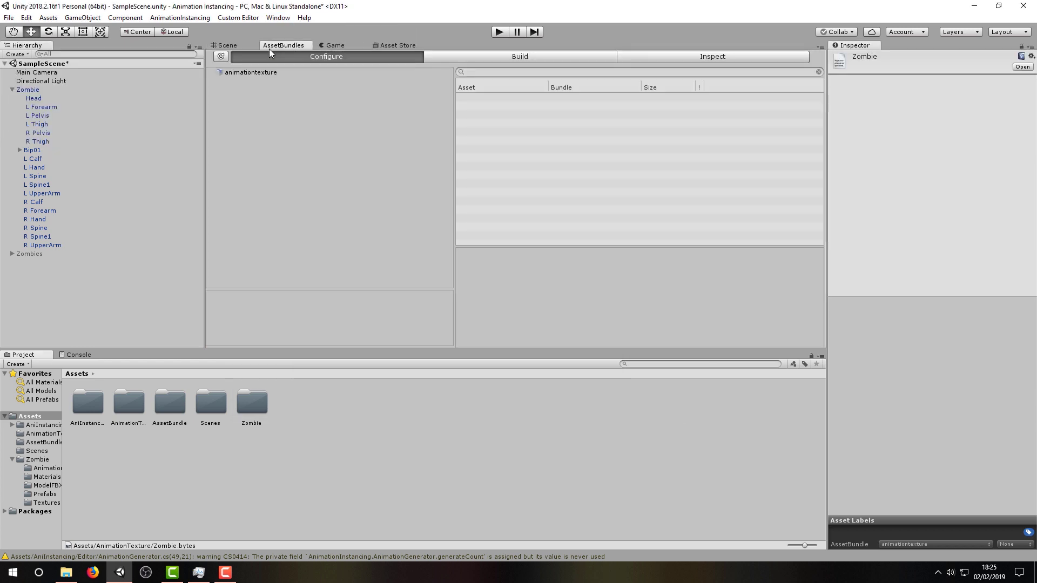
{"action": "left_click", "coordinate": [270, 73]}
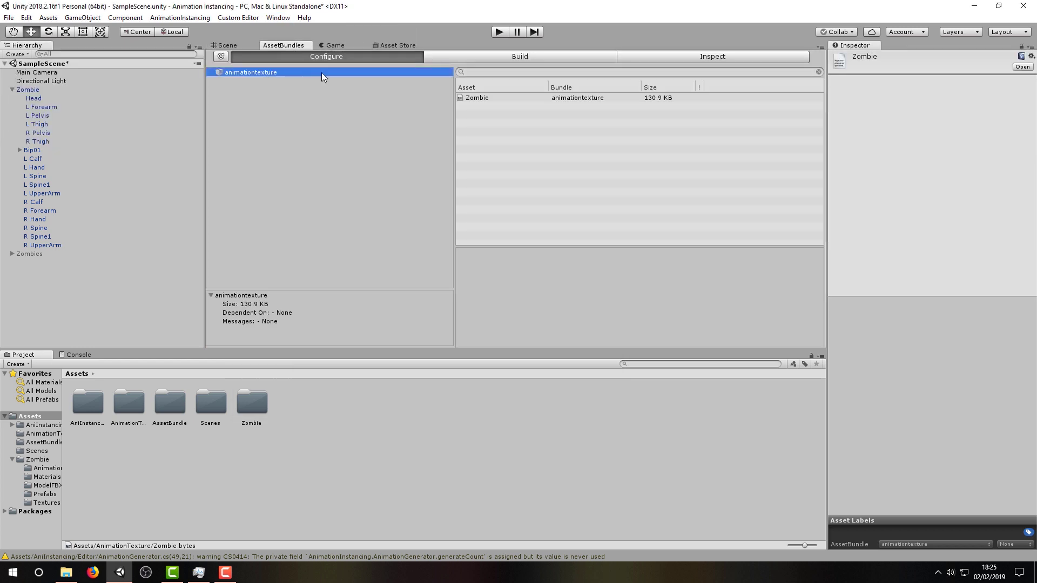
{"action": "left_click", "coordinate": [471, 100]}
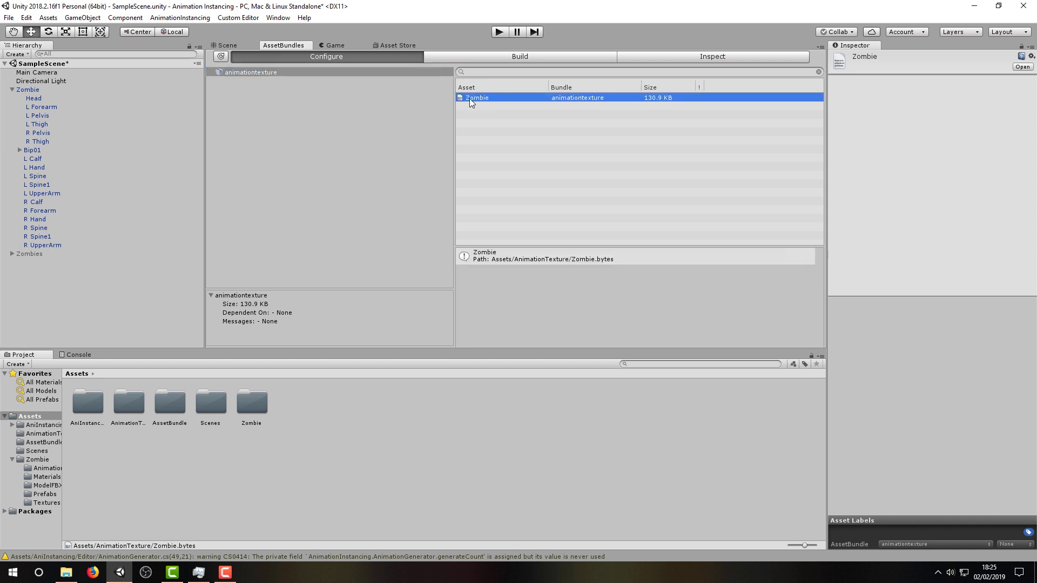
- Build the asset bundles for Standalone Windows with Copy to StreamingAssets enabled, and return to the Scene view
{"action": "left_click", "coordinate": [471, 54]}
{"action": "left_click", "coordinate": [271, 133]}
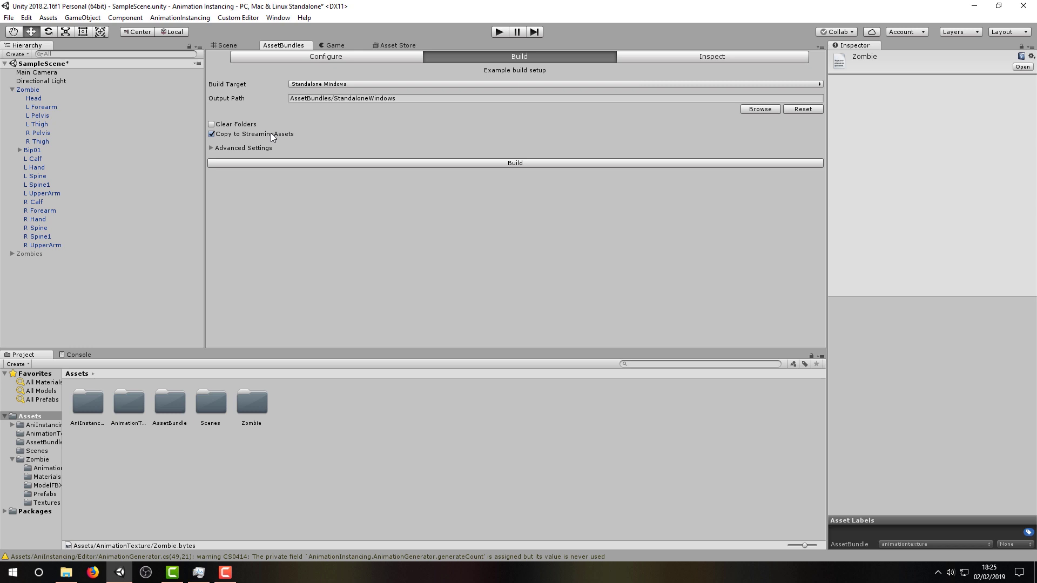
{"action": "left_click", "coordinate": [360, 164]}
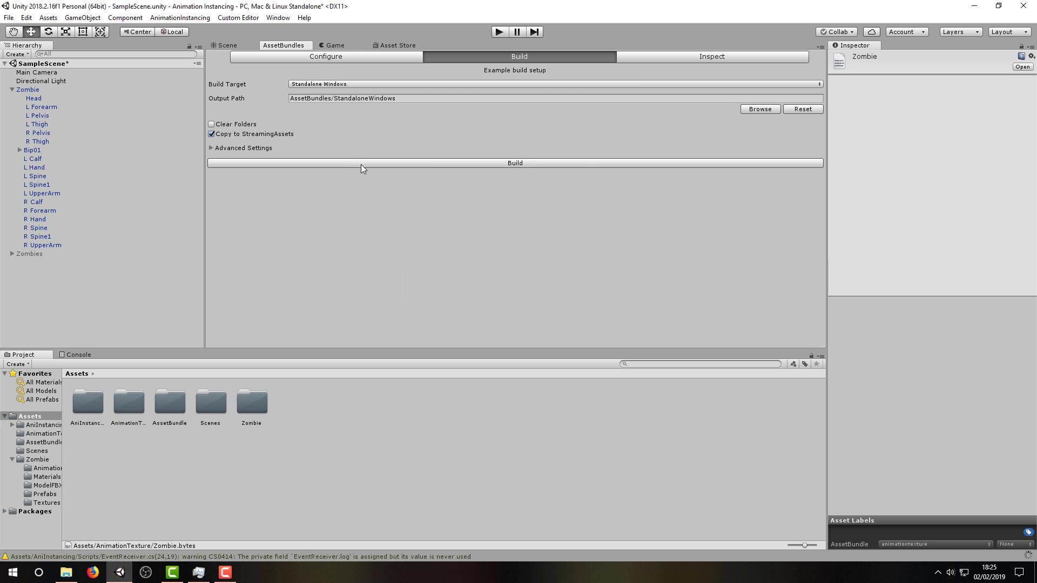
{"action": "left_click", "coordinate": [243, 46]}
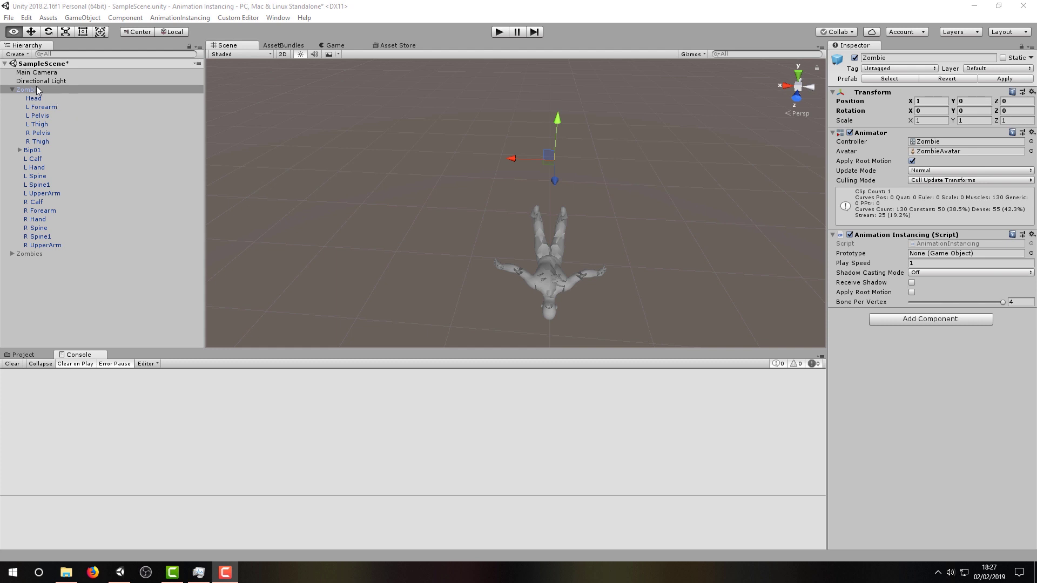
- Assign the Zombie object as its own Animation Instancing prototype, apply it to the prefab and test-play the scene
{"action": "left_click_drag", "start_coordinate": [36, 89], "coordinate": [930, 258]}
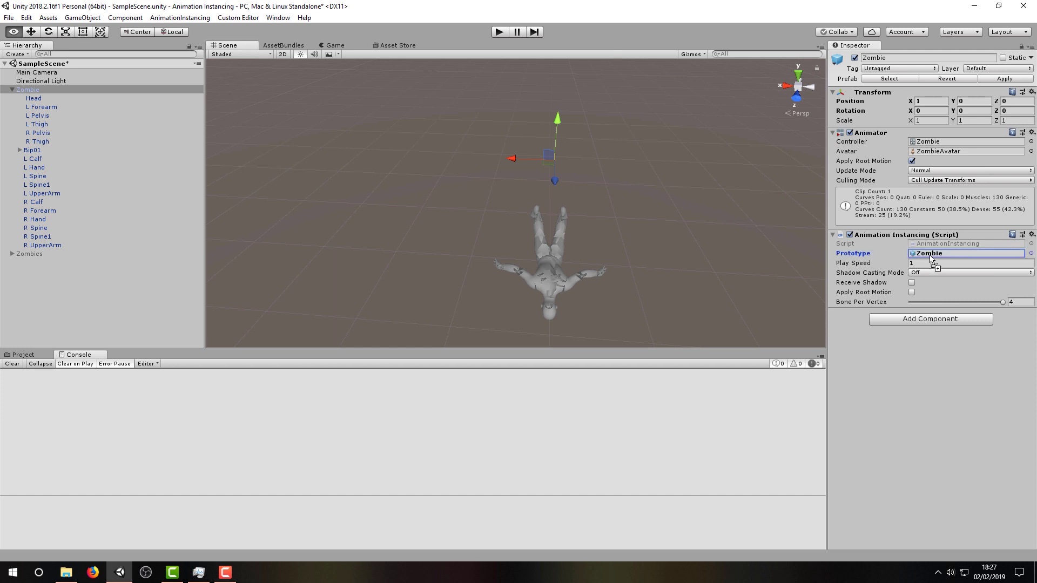
{"action": "left_click", "coordinate": [1014, 79]}
{"action": "left_click", "coordinate": [502, 35]}
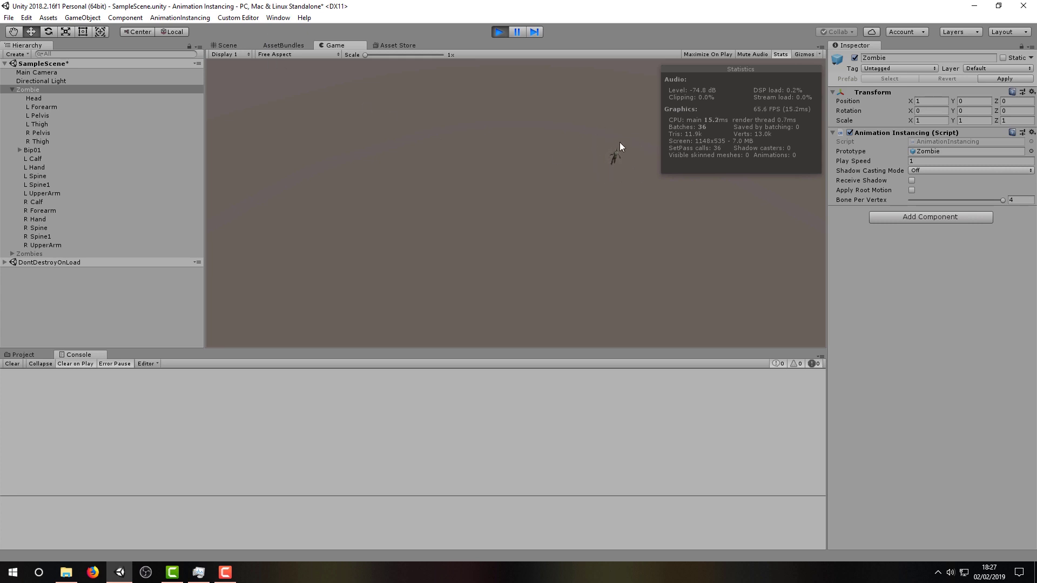
{"action": "left_click", "coordinate": [496, 32]}
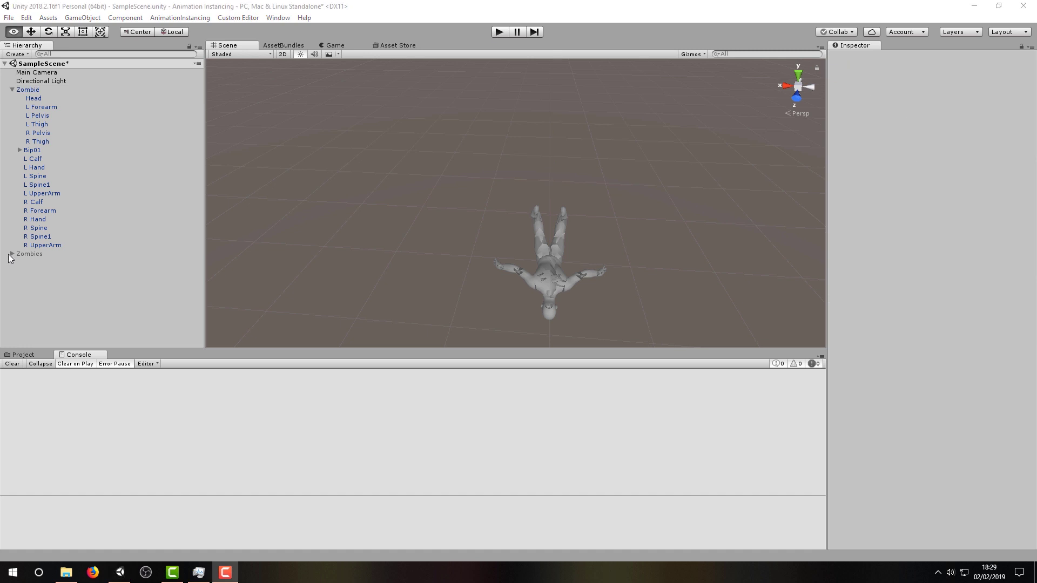
- Set the Animation Instancing prototype of all the zombies inside the Zombies group to the Zombie scene object
{"action": "left_click", "coordinate": [11, 254]}
{"action": "left_click", "coordinate": [44, 261]}
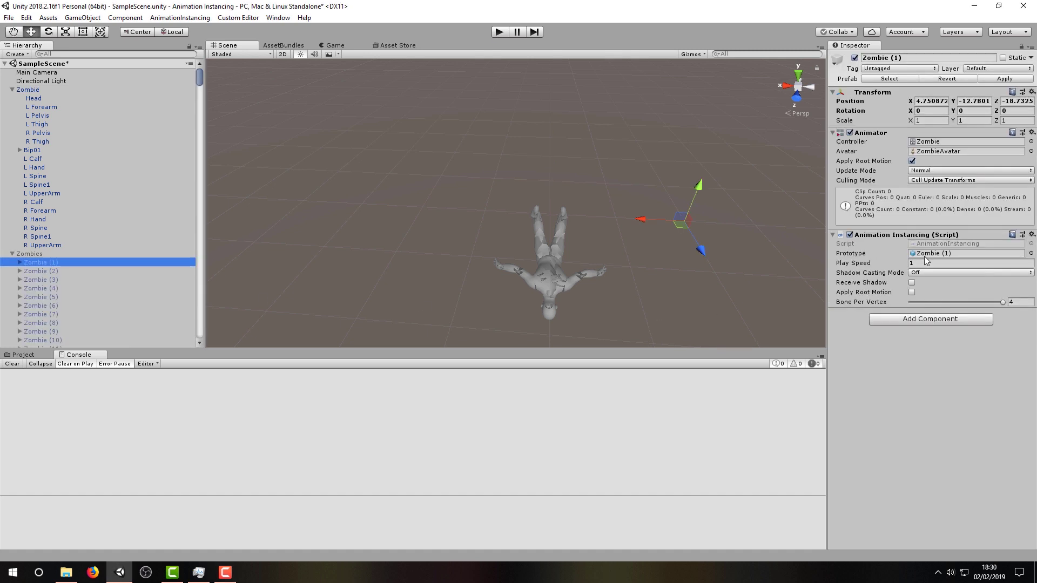
{"action": "left_click_drag", "start_coordinate": [202, 75], "coordinate": [180, 334]}
{"action": "left_click", "coordinate": [102, 341], "text": "shift"}
{"action": "left_click", "coordinate": [1031, 211]}
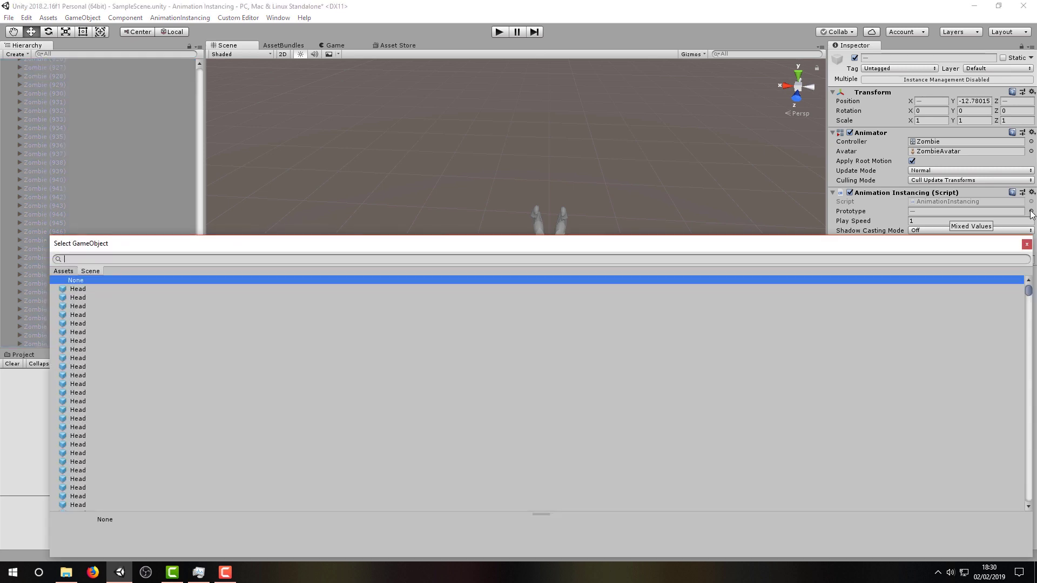
{"action": "type", "text": "Zombie"}
{"action": "left_click", "coordinate": [95, 290]}
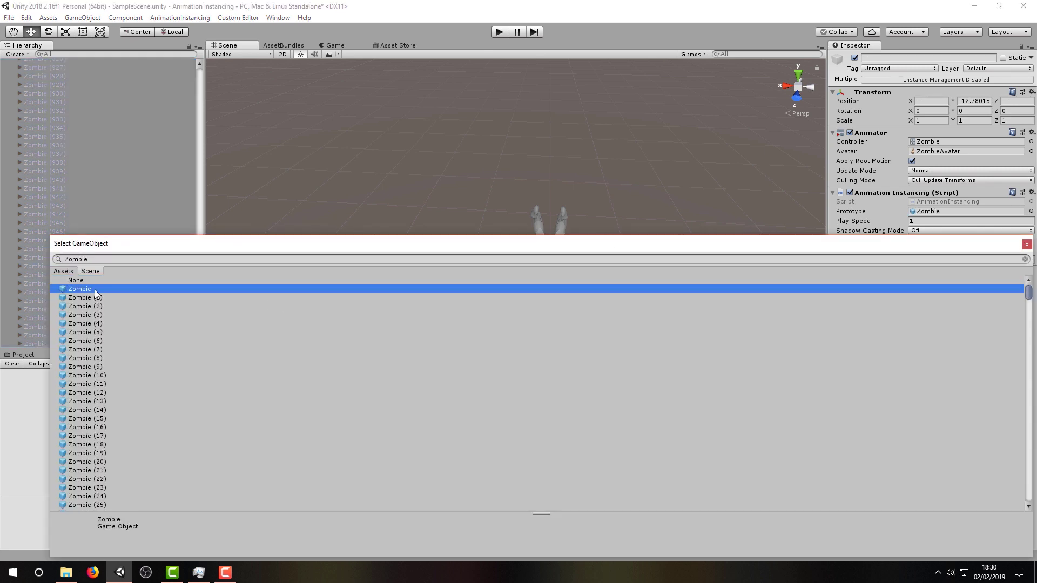
{"action": "double_click", "coordinate": [101, 290]}
- Activate the Zombies group, check the prototype on Zombie (1) and play the scene with the full crowd
{"action": "left_click_drag", "start_coordinate": [198, 327], "coordinate": [208, 63]}
{"action": "left_click", "coordinate": [36, 253]}
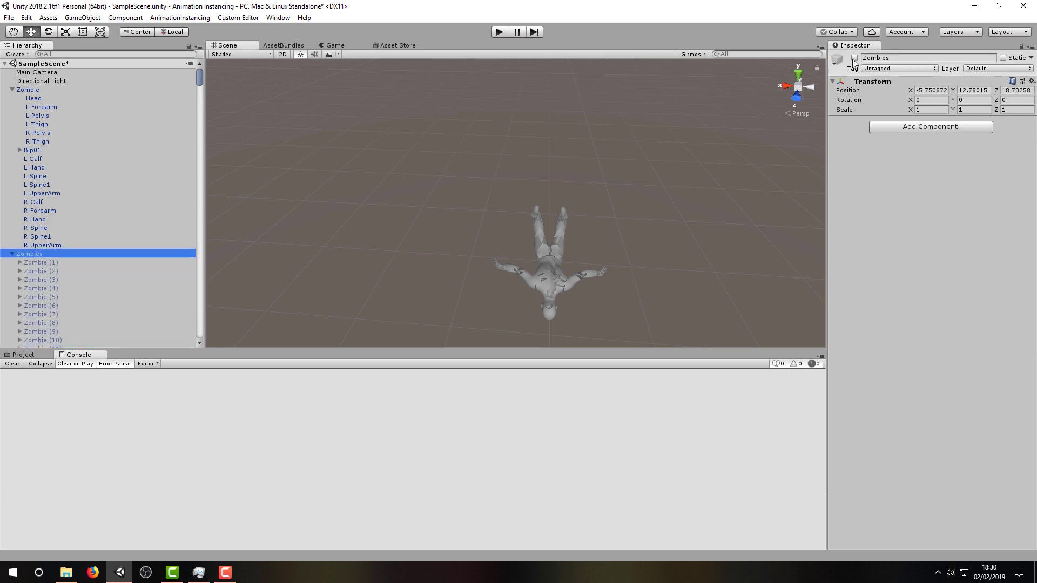
{"action": "left_click", "coordinate": [106, 264]}
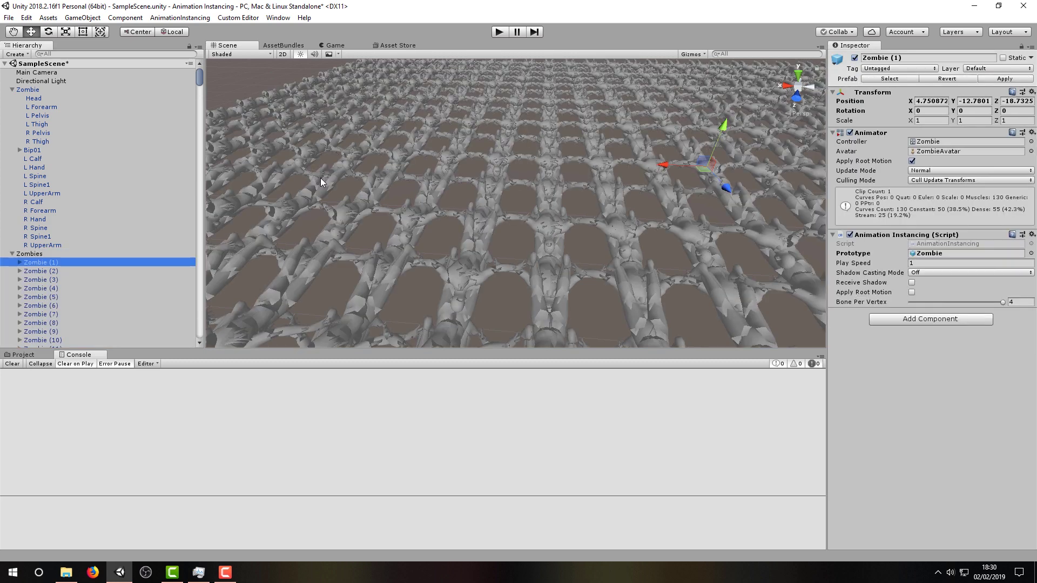
{"action": "left_click", "coordinate": [499, 32]}
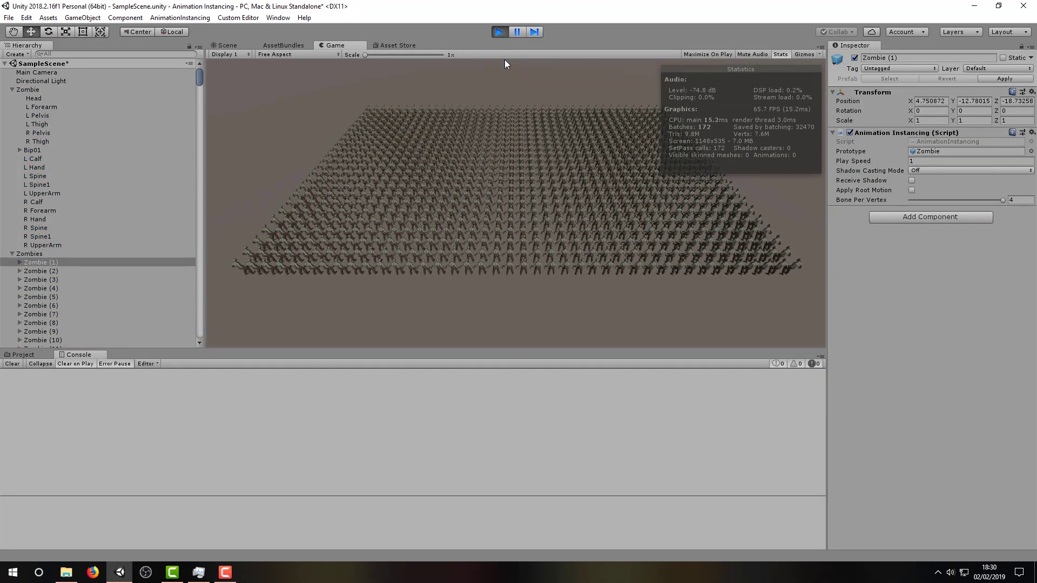